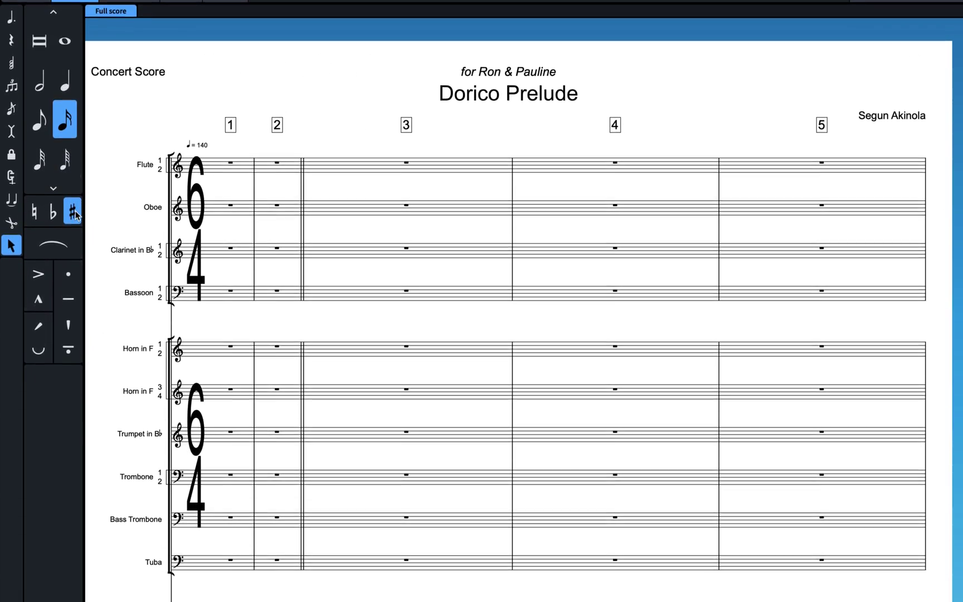
Step: Turn off the sharp accidental and collapse the Notes toolbox to give the score more width
{"action": "left_click", "coordinate": [73, 233]}
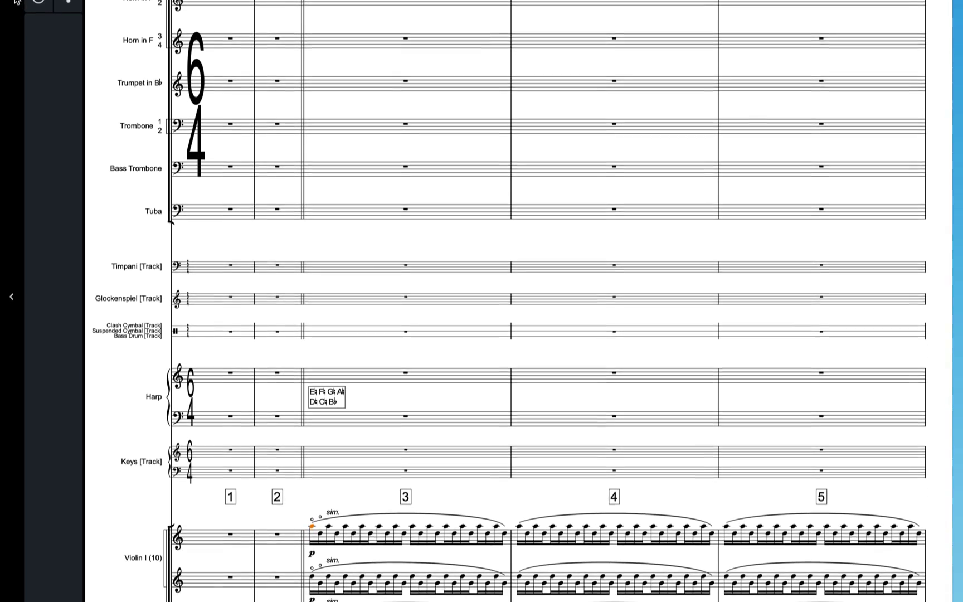
{"action": "left_click", "coordinate": [11, 331]}
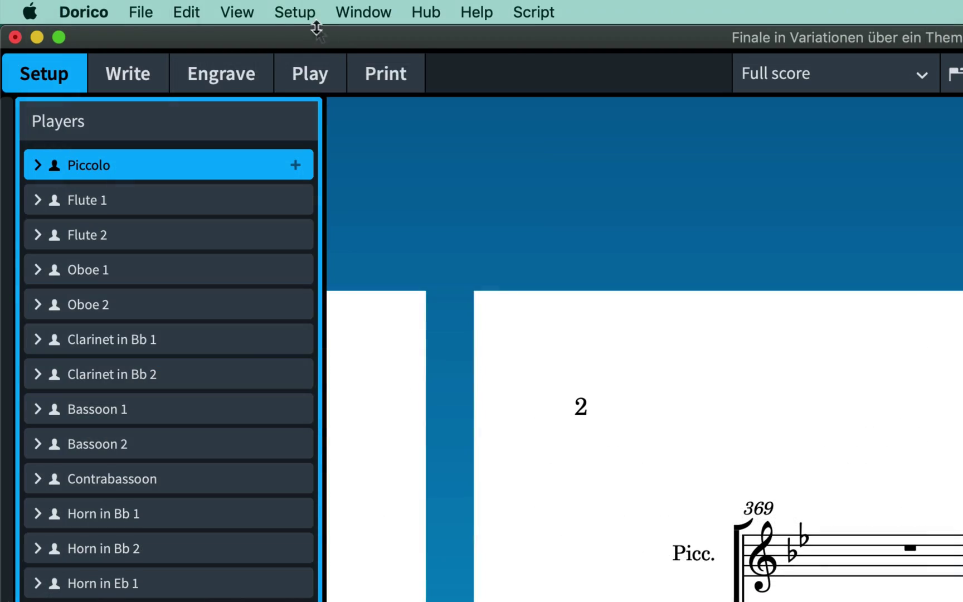
Step: In Layout Options, set Hide Empty Staves to After first system, then review the score
{"action": "left_click", "coordinate": [303, 15]}
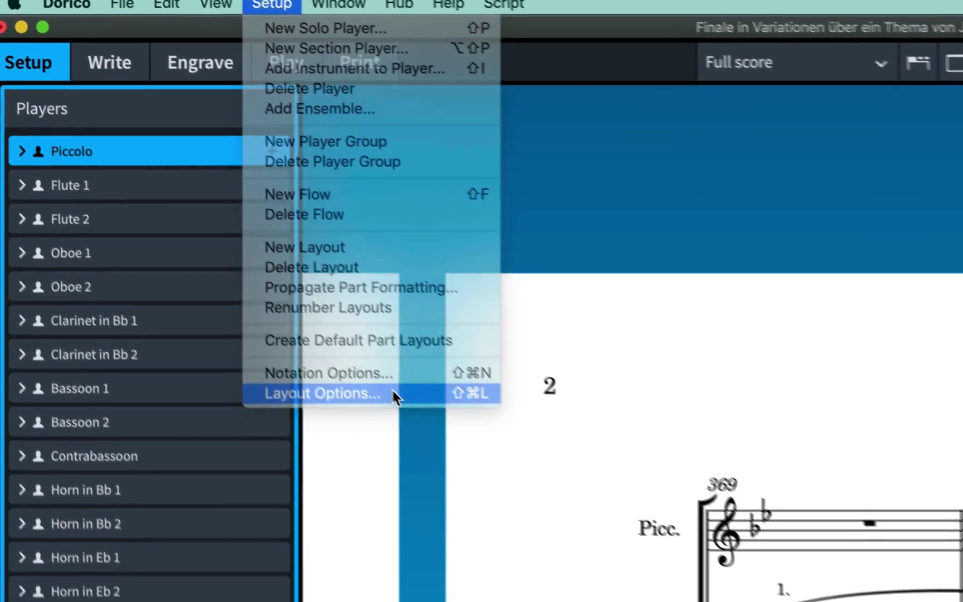
{"action": "left_click", "coordinate": [419, 412]}
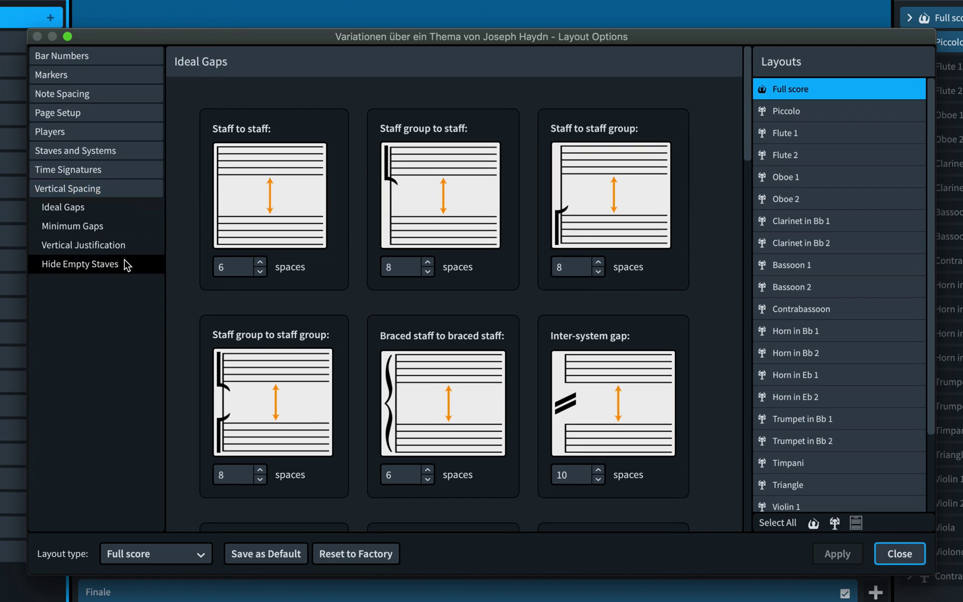
{"action": "left_click", "coordinate": [240, 354]}
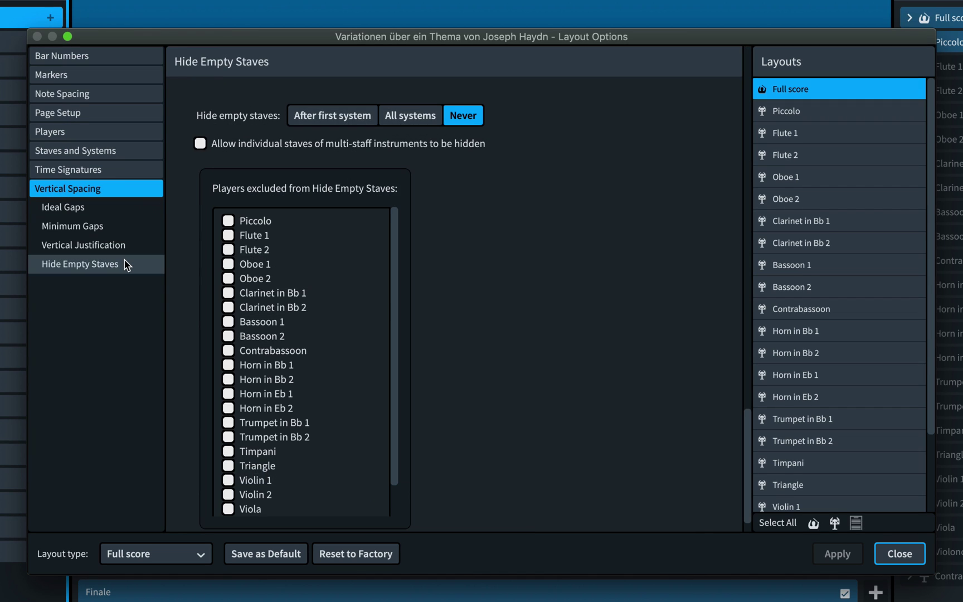
{"action": "left_click", "coordinate": [335, 119]}
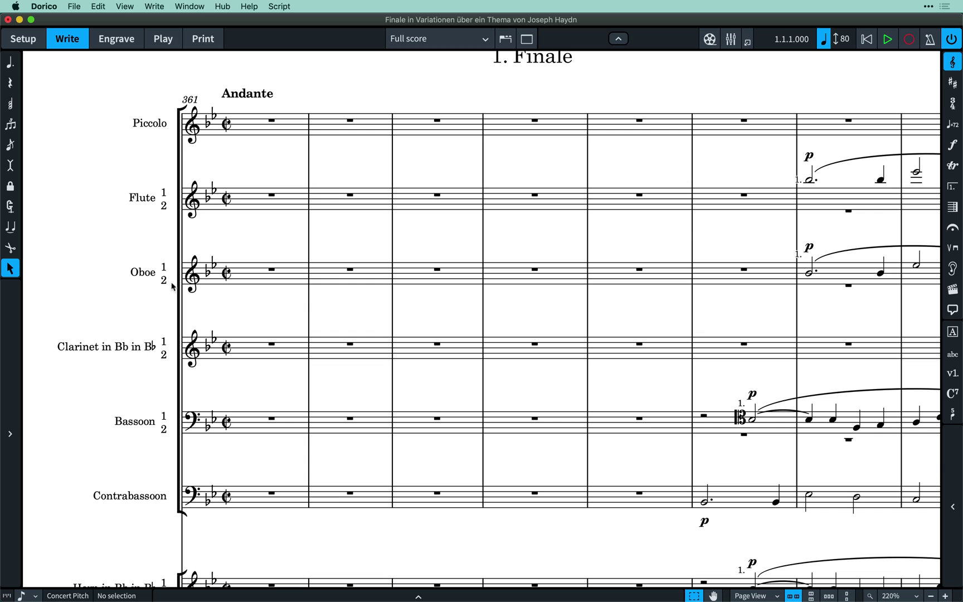
{"action": "scroll", "coordinate": [213, 424], "scroll_direction": "down", "scroll_amount": 5}
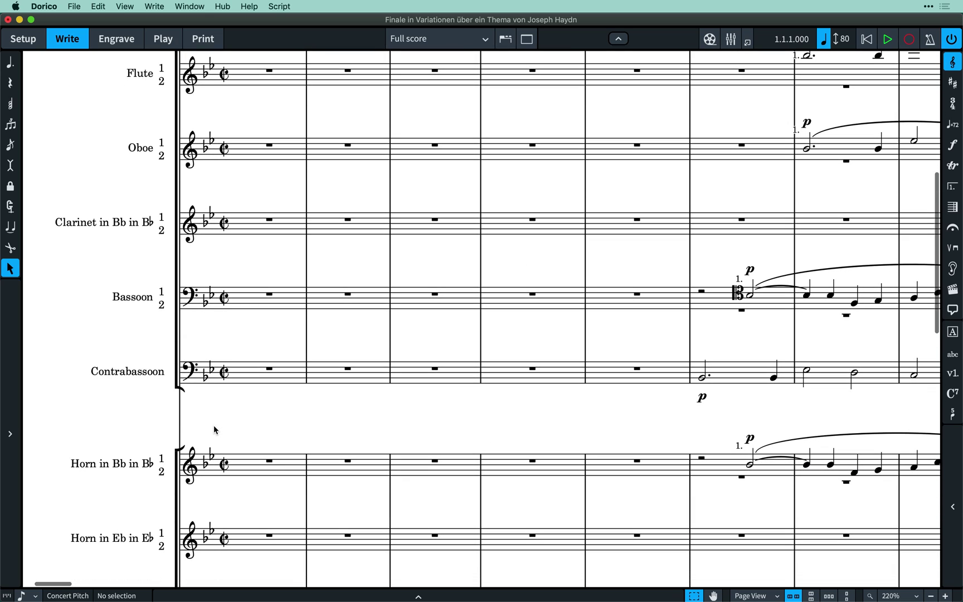
{"action": "scroll", "coordinate": [479, 348], "scroll_direction": "right", "scroll_amount": 10}
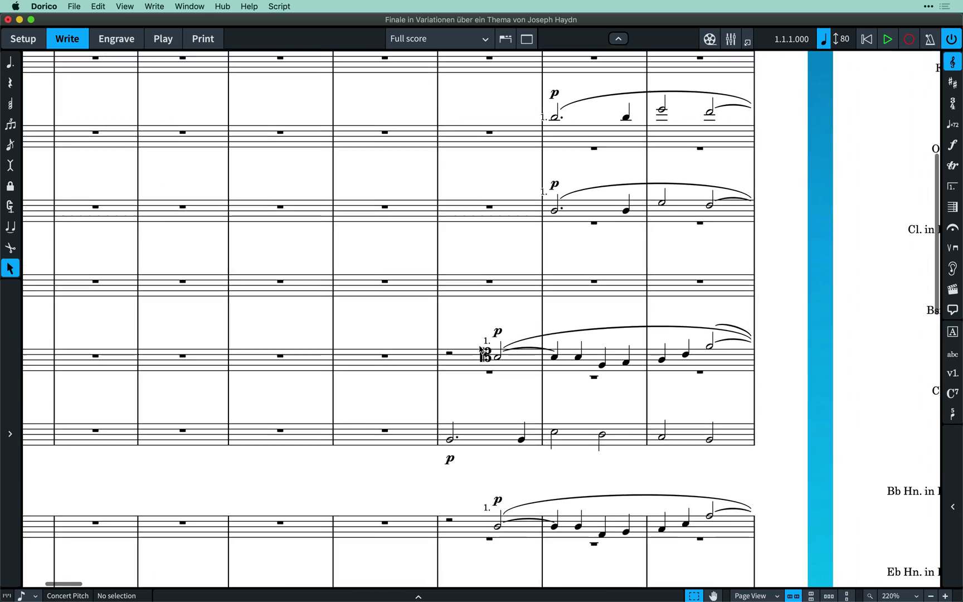
{"action": "scroll", "coordinate": [660, 257], "scroll_direction": "right", "scroll_amount": 10}
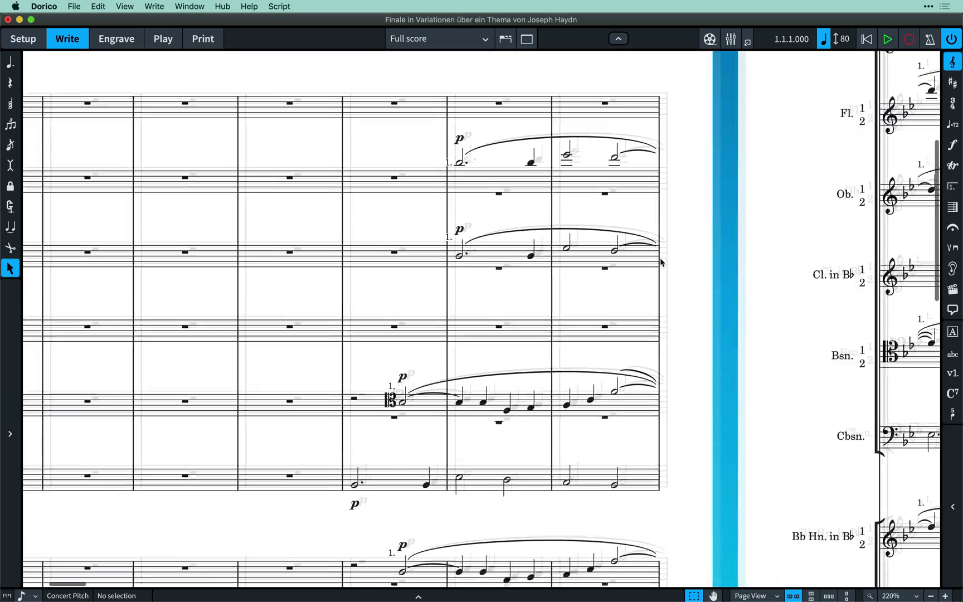
{"action": "scroll", "coordinate": [660, 258], "scroll_direction": "right", "scroll_amount": 2}
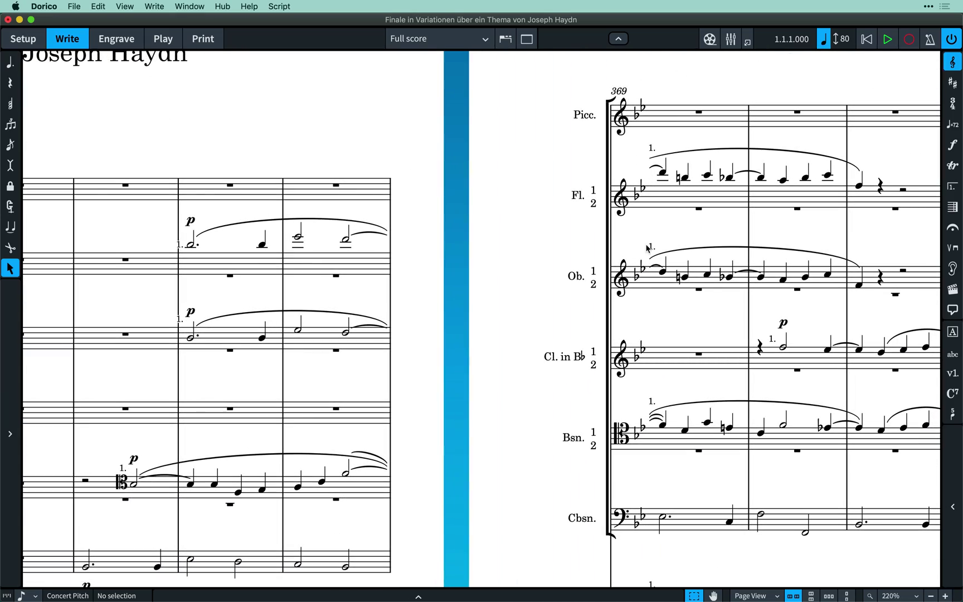
{"action": "scroll", "coordinate": [811, 315], "scroll_direction": "right", "scroll_amount": 15}
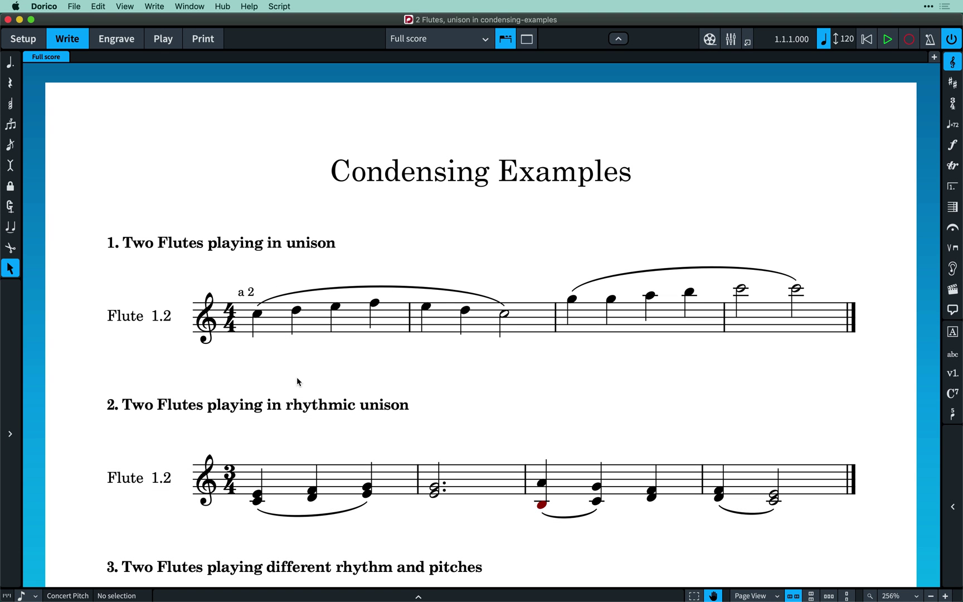
{"action": "left_click_drag", "start_coordinate": [297, 379], "coordinate": [293, 195]}
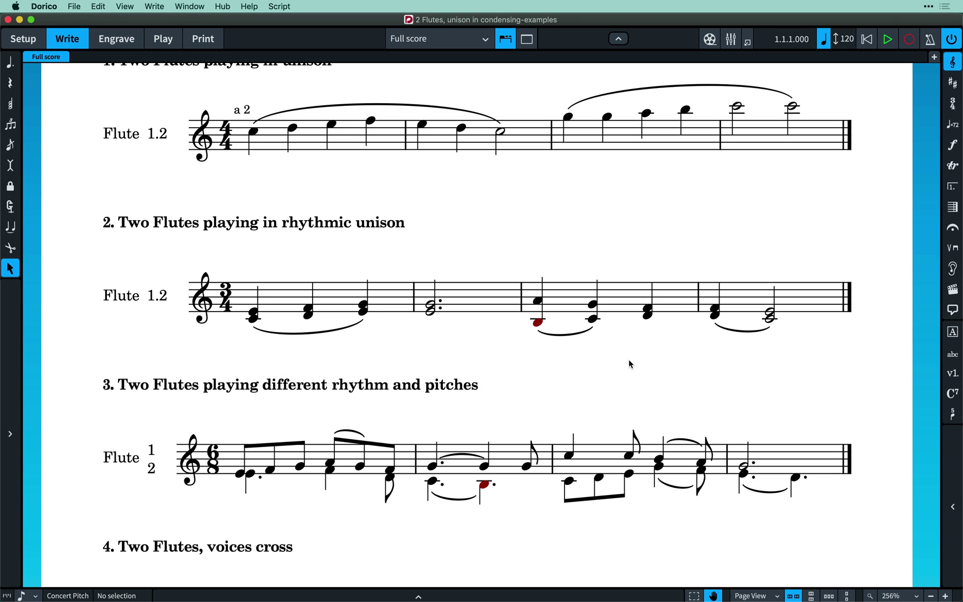
{"action": "left_click_drag", "start_coordinate": [629, 364], "coordinate": [627, 215]}
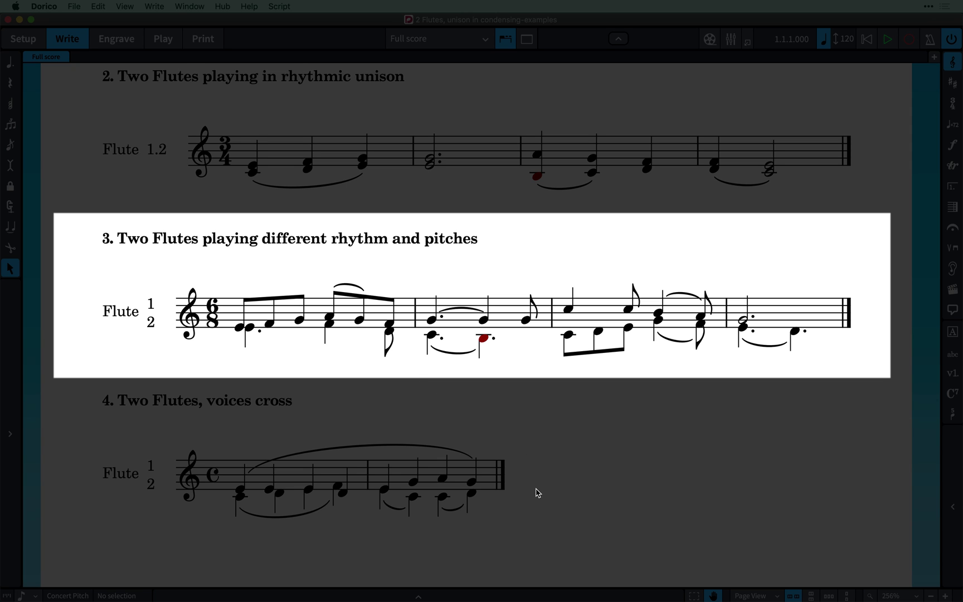
{"action": "left_click_drag", "start_coordinate": [538, 492], "coordinate": [539, 380]}
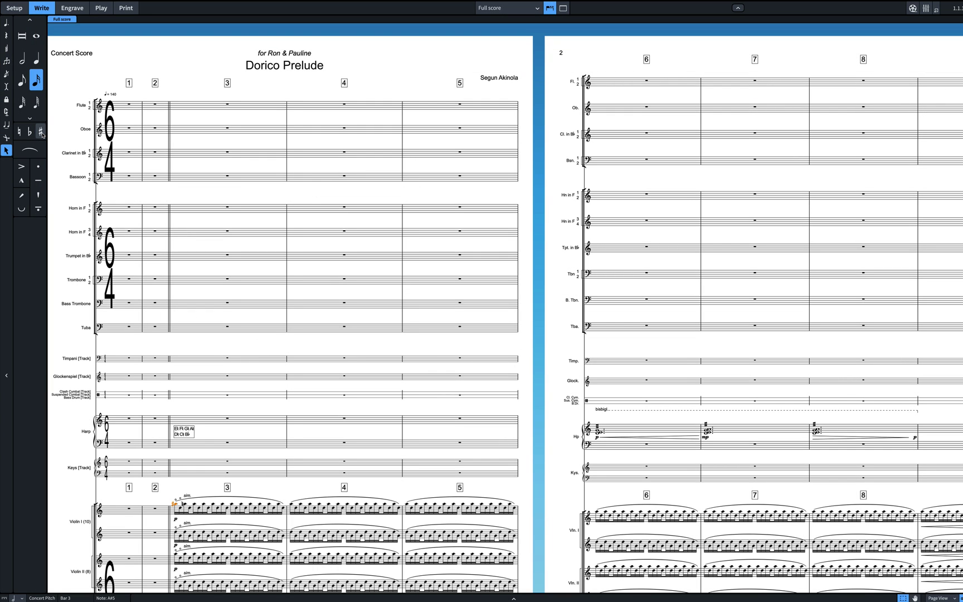
Step: Change the violin's A#5 to A5, then repitch the six beamed Bassoon 1 notes in bar 32
{"action": "left_click", "coordinate": [41, 132]}
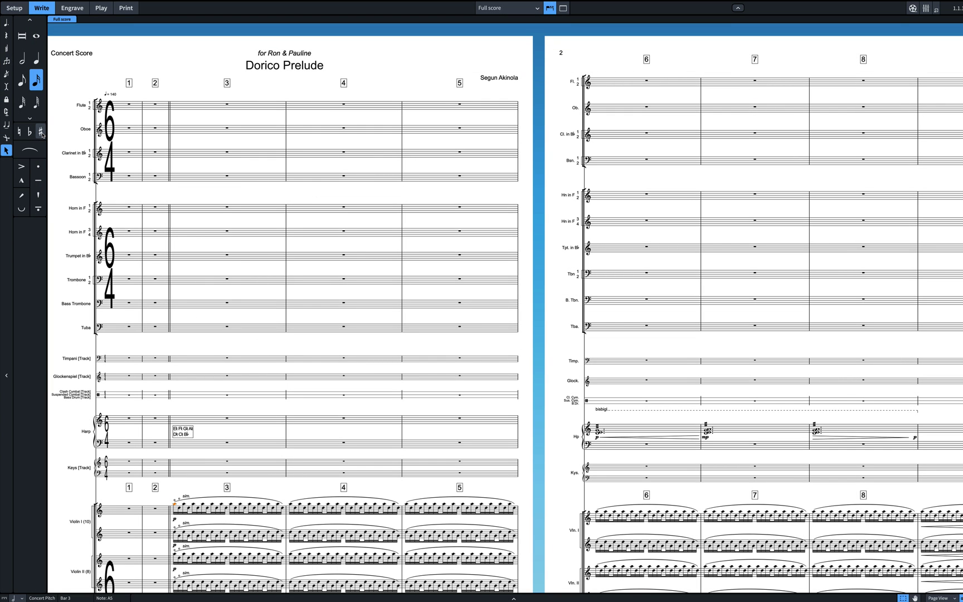
{"action": "left_click", "coordinate": [10, 207]}
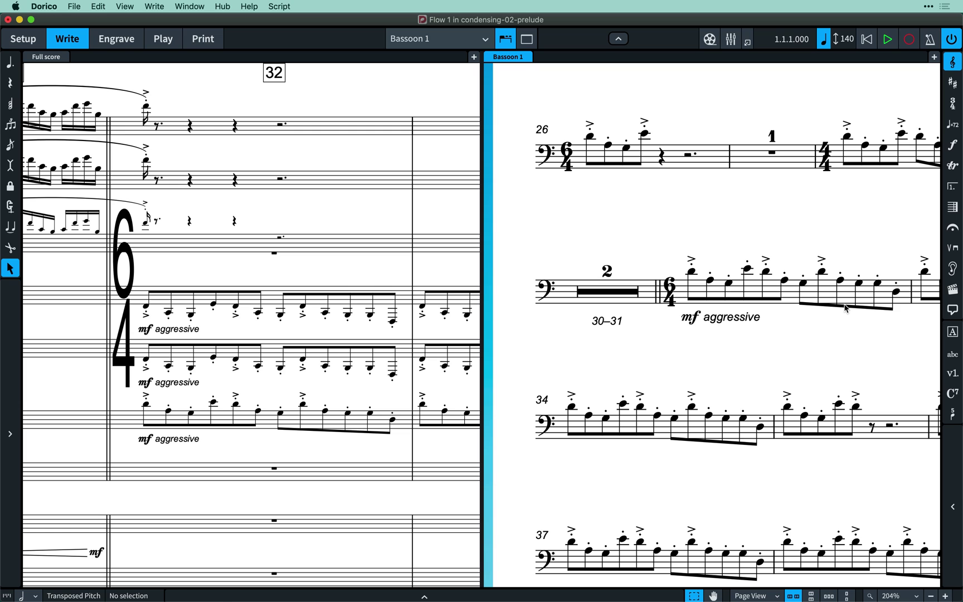
{"action": "left_click", "coordinate": [846, 308]}
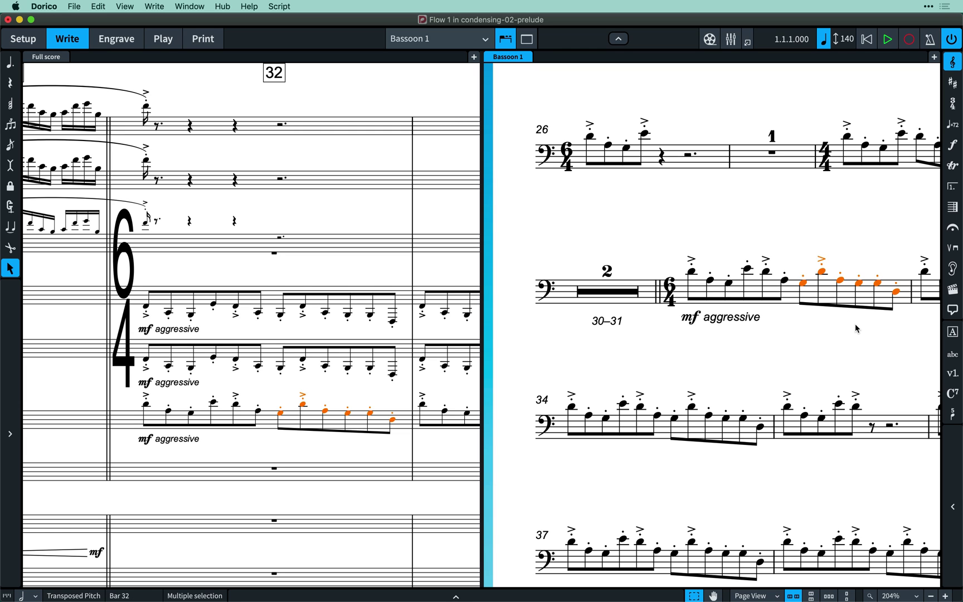
{"action": "key", "text": "alt+Down"}
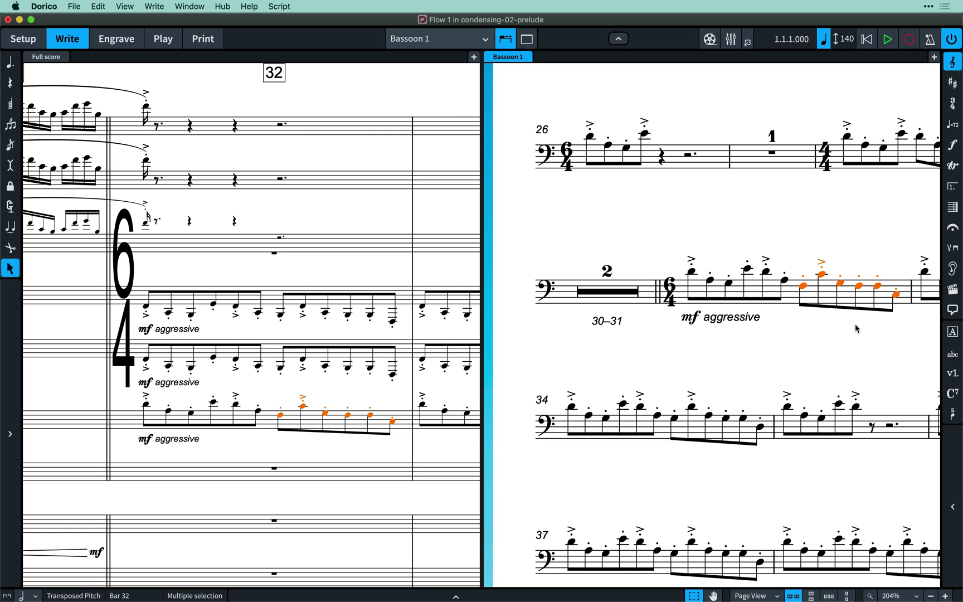
{"action": "key", "text": "alt+Down"}
{"action": "key", "text": "alt+Down"}
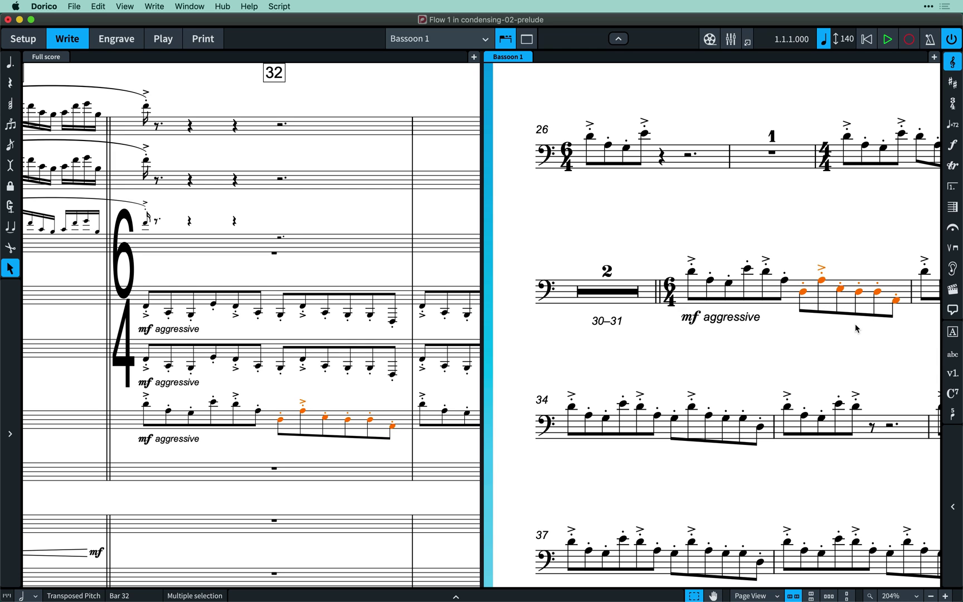
{"action": "left_click", "coordinate": [358, 441]}
{"action": "key", "text": "alt+Up"}
{"action": "key", "text": "alt+Up"}
{"action": "key", "text": "alt+Up"}
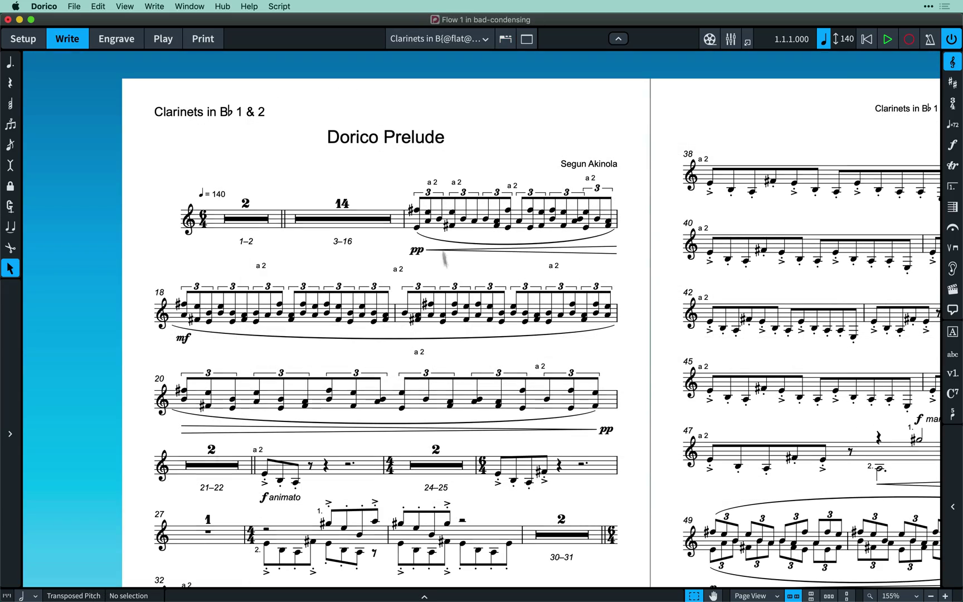
Step: Scroll through the Clarinets in B♭ 1 & 2 part to inspect its a 2 passages
{"action": "scroll", "coordinate": [463, 359], "scroll_direction": "down", "scroll_amount": 6}
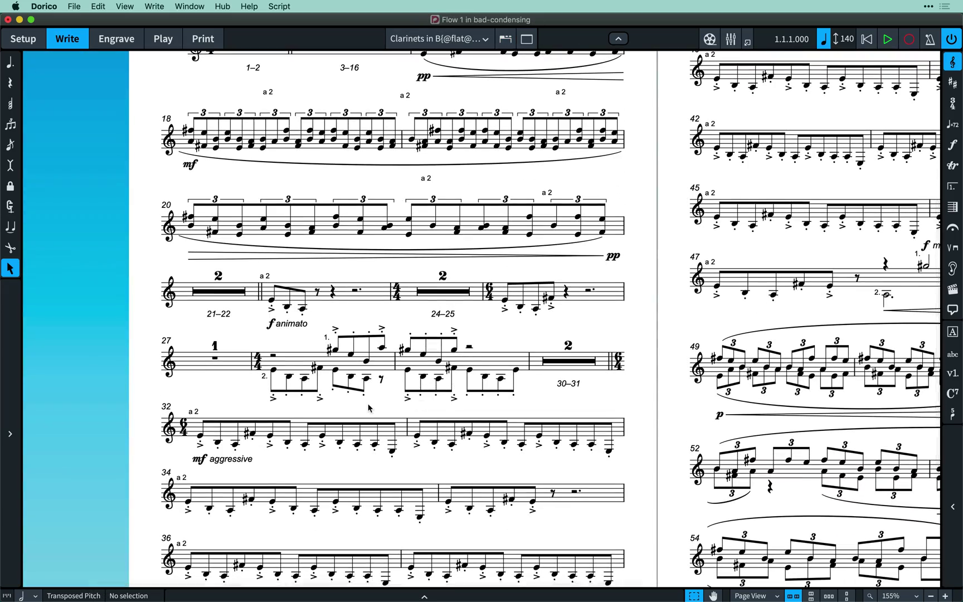
{"action": "scroll", "coordinate": [368, 408], "scroll_direction": "up", "scroll_amount": 5}
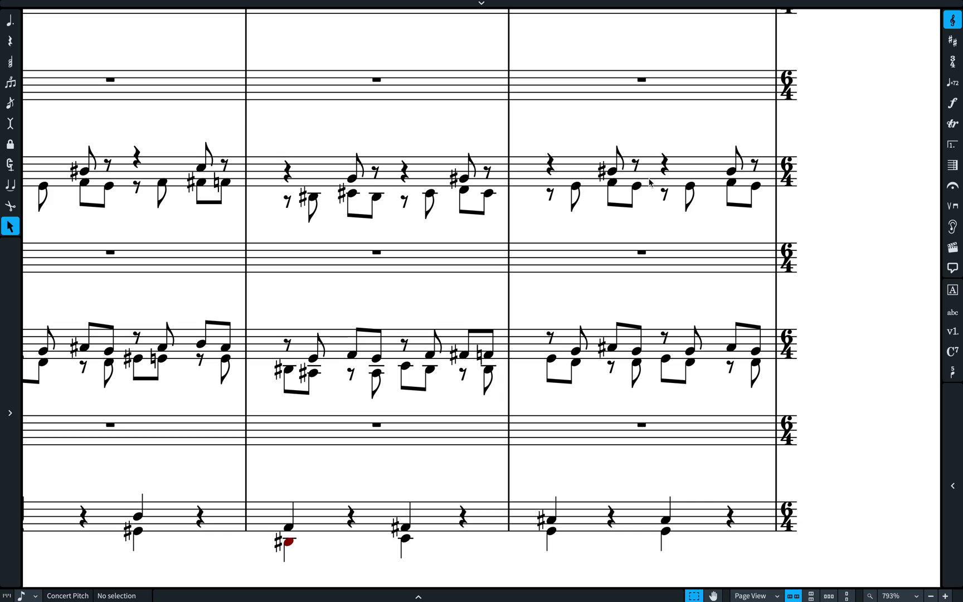
{"action": "left_click", "coordinate": [650, 182]}
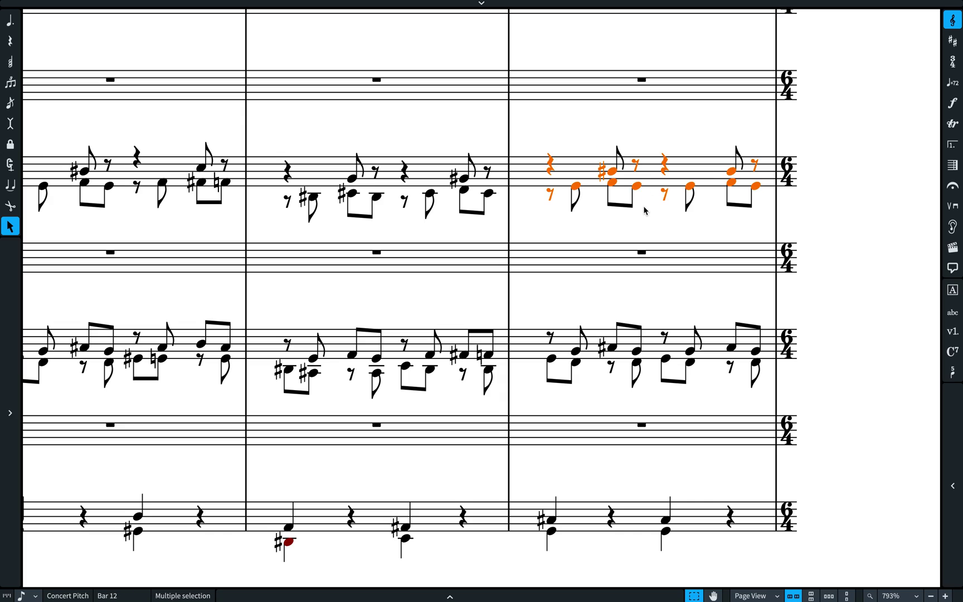
{"action": "scroll", "coordinate": [637, 227], "scroll_direction": "down", "scroll_amount": 5}
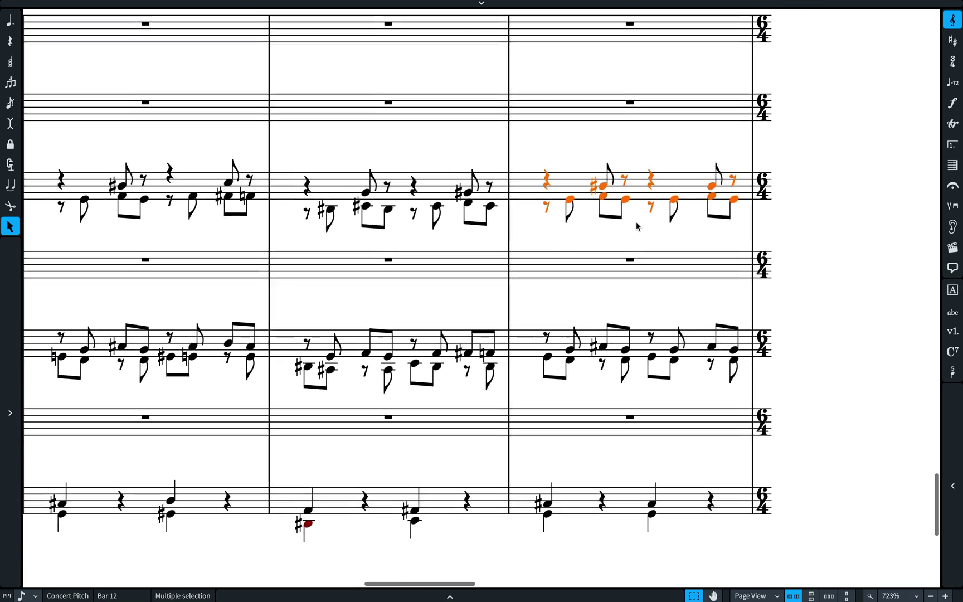
{"action": "scroll", "coordinate": [637, 226], "scroll_direction": "down", "scroll_amount": 3}
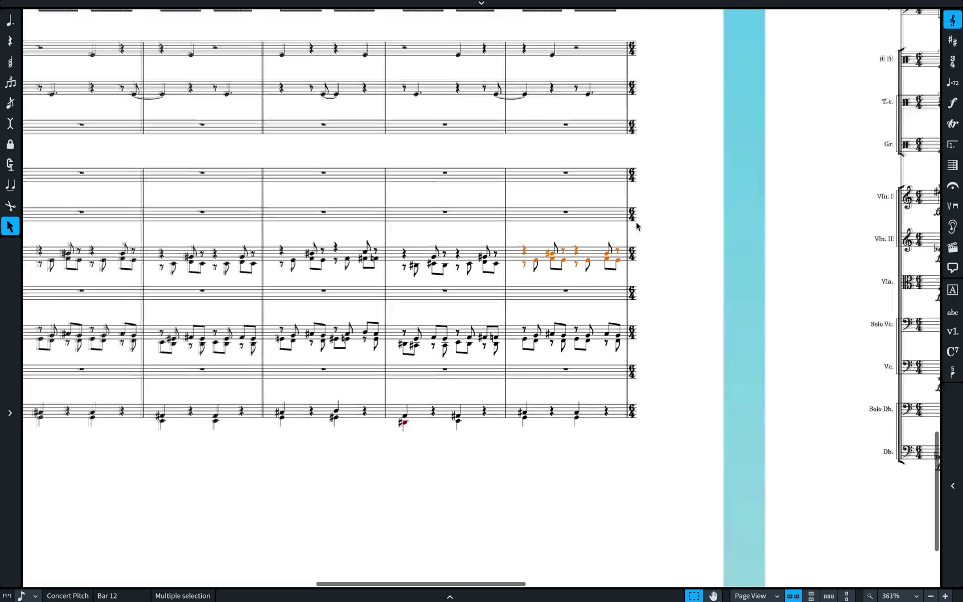
{"action": "scroll", "coordinate": [637, 226], "scroll_direction": "up", "scroll_amount": 4}
{"action": "scroll", "coordinate": [637, 227], "scroll_direction": "right", "scroll_amount": 2}
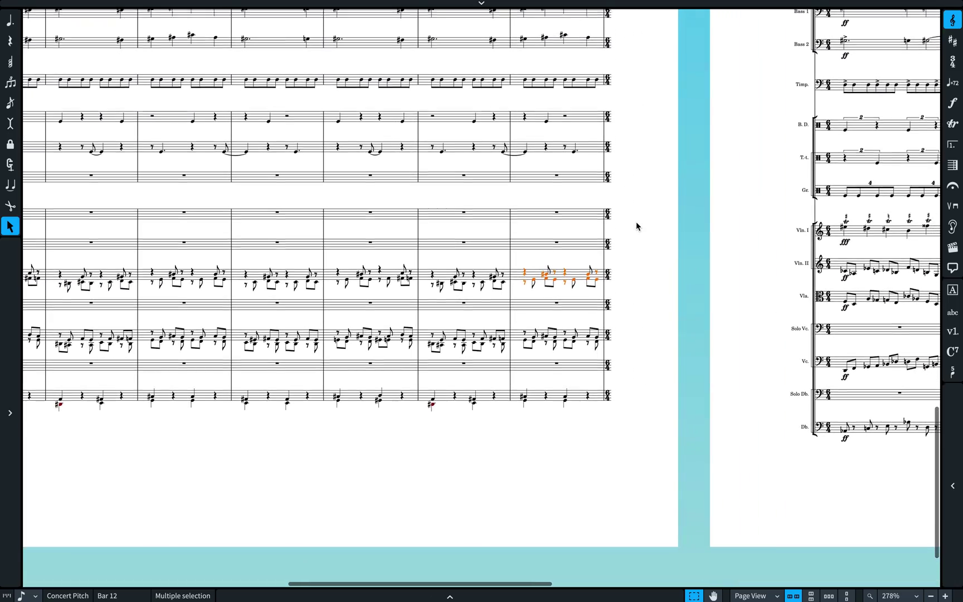
{"action": "scroll", "coordinate": [637, 226], "scroll_direction": "up", "scroll_amount": 3}
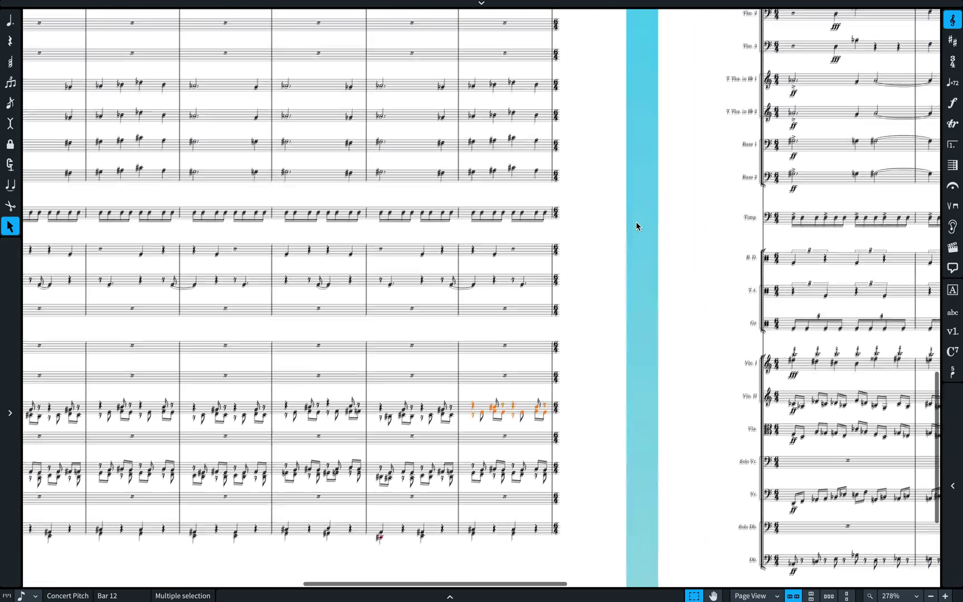
{"action": "scroll", "coordinate": [637, 226], "scroll_direction": "down", "scroll_amount": 1}
{"action": "scroll", "coordinate": [637, 226], "scroll_direction": "down", "scroll_amount": 4}
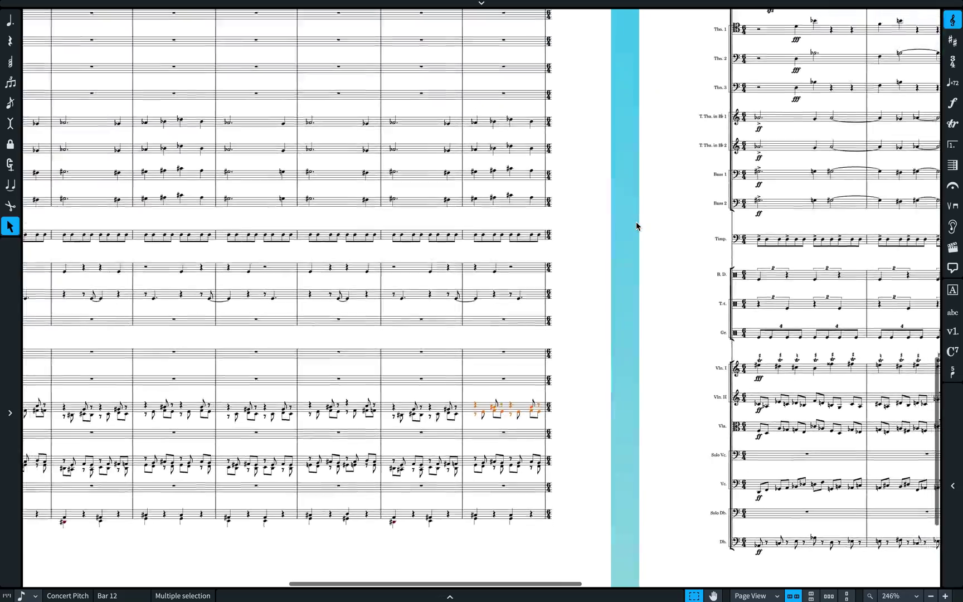
{"action": "scroll", "coordinate": [637, 227], "scroll_direction": "down", "scroll_amount": 3}
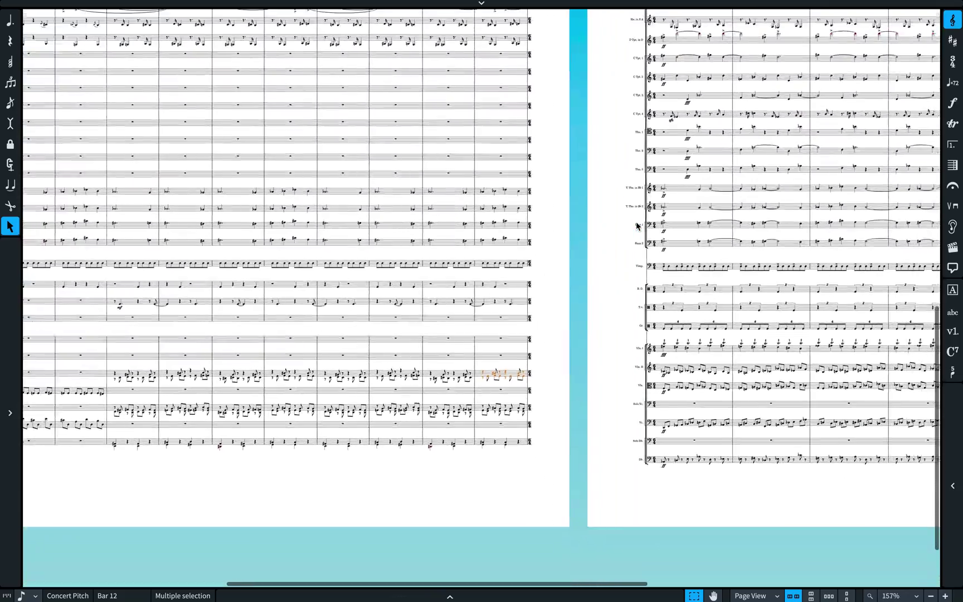
{"action": "scroll", "coordinate": [637, 227], "scroll_direction": "up", "scroll_amount": 4}
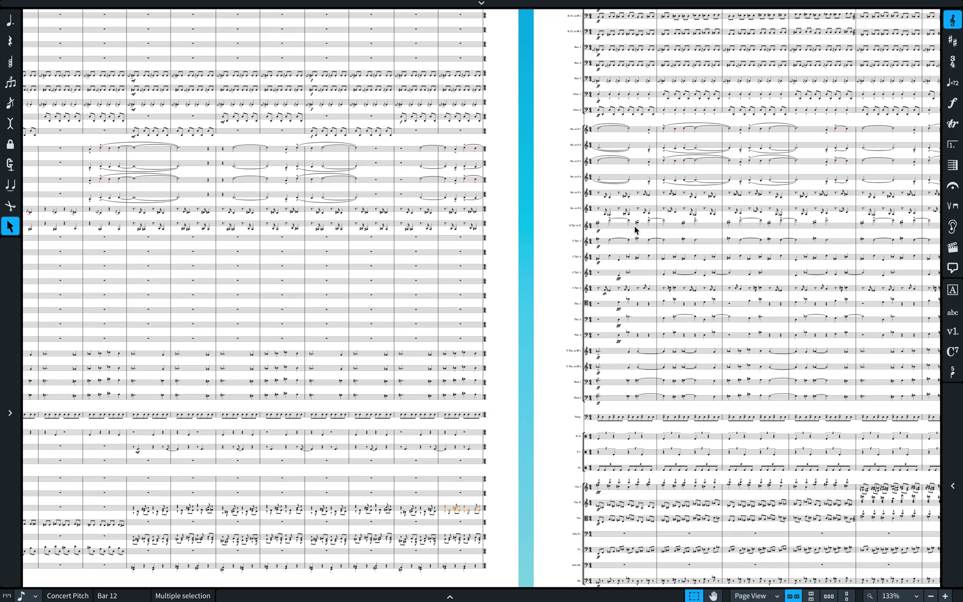
{"action": "scroll", "coordinate": [635, 230], "scroll_direction": "down", "scroll_amount": 3}
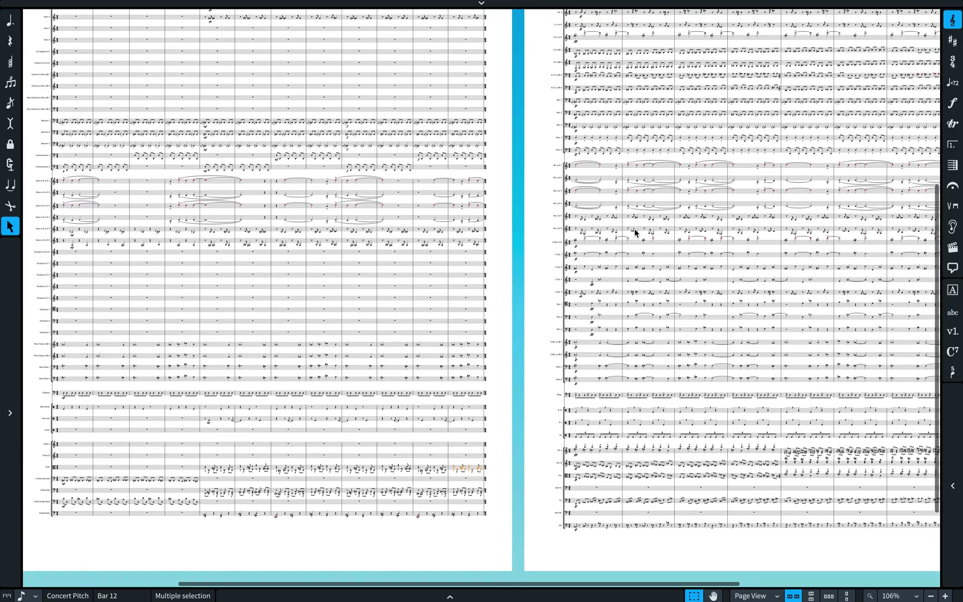
{"action": "scroll", "coordinate": [635, 234], "scroll_direction": "up", "scroll_amount": 5}
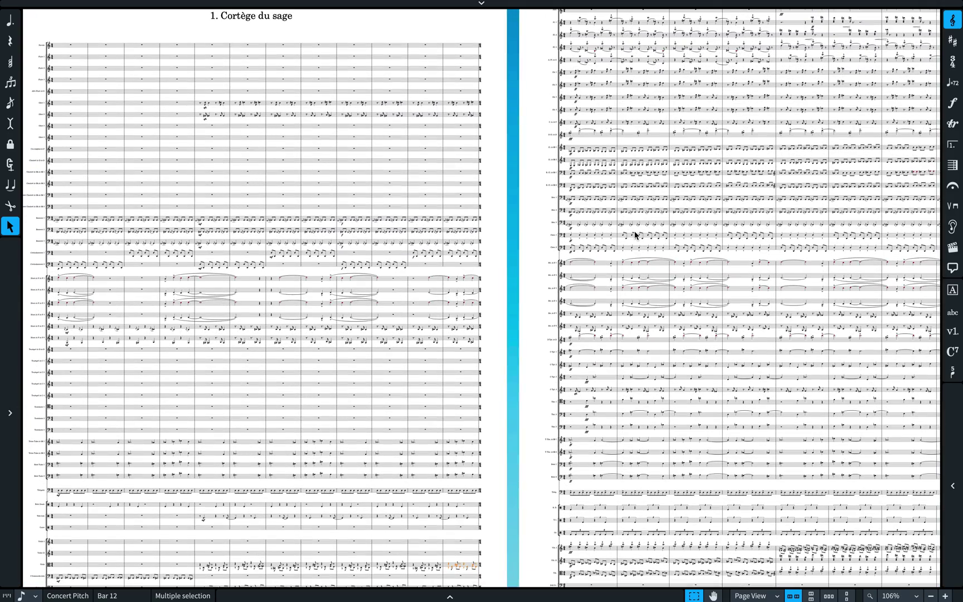
{"action": "scroll", "coordinate": [636, 234], "scroll_direction": "down", "scroll_amount": 2}
{"action": "scroll", "coordinate": [635, 234], "scroll_direction": "down", "scroll_amount": 2}
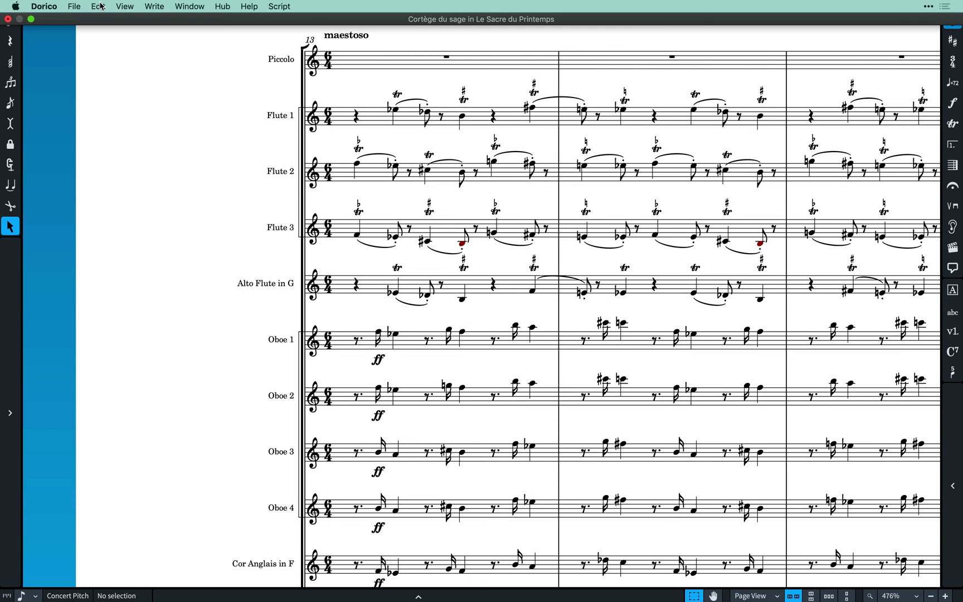
Step: Turn on Edit > Condensing and bring up the Oboe 1 part pane for comparison
{"action": "left_click", "coordinate": [99, 6]}
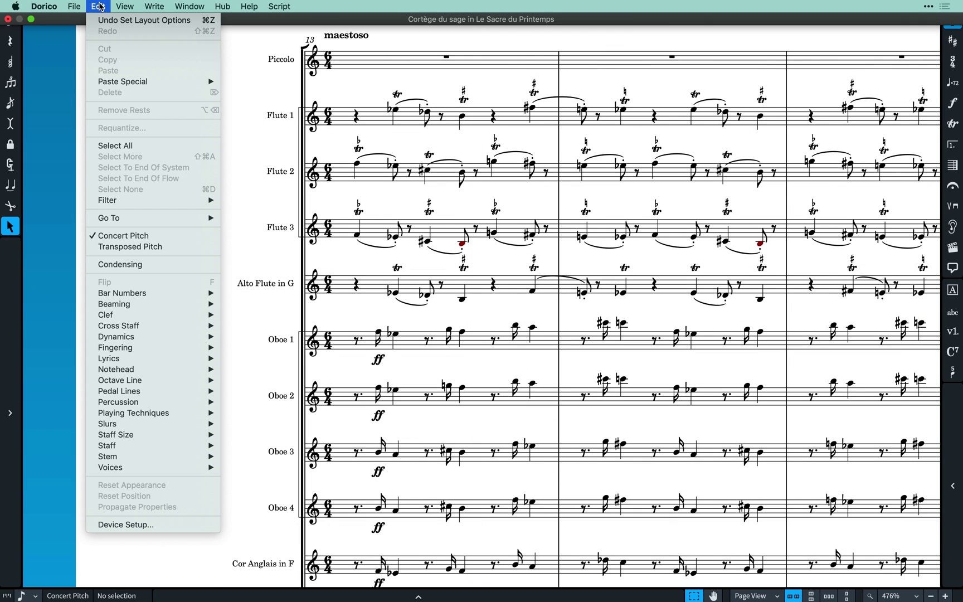
{"action": "left_click", "coordinate": [161, 268]}
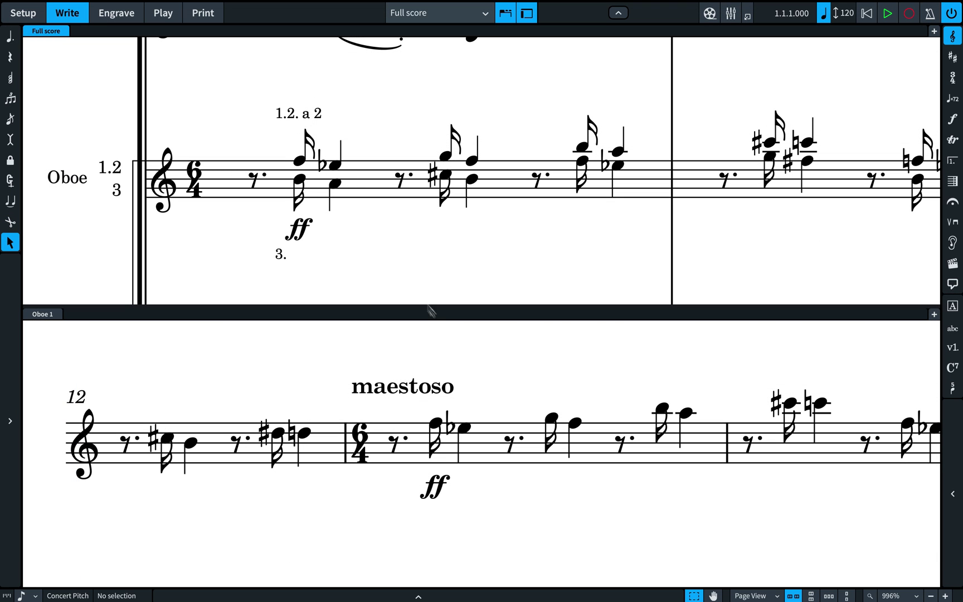
{"action": "left_click", "coordinate": [469, 357]}
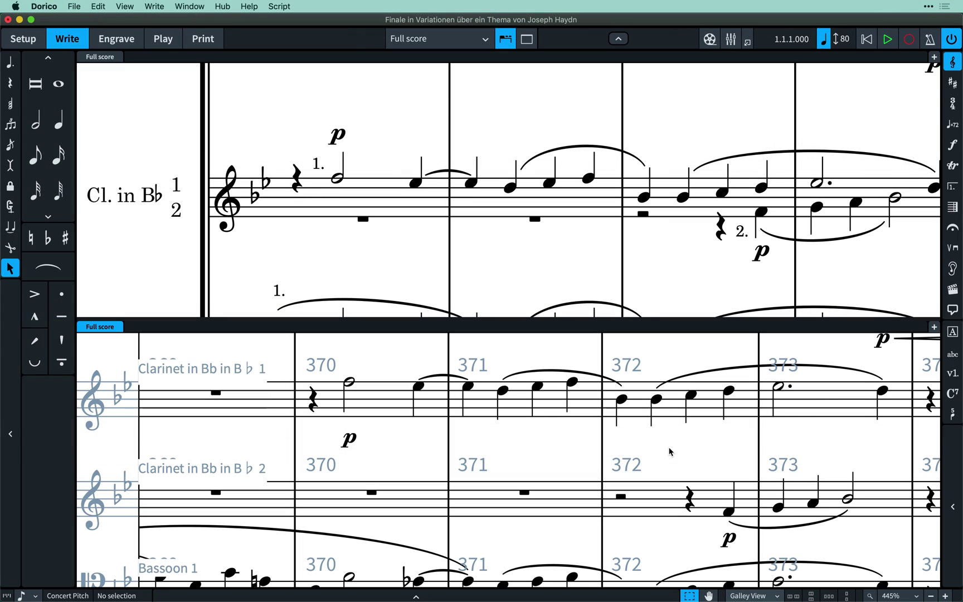
Step: Select Clarinet 1's music in bars 370–373, then Clarinet 2's notes in bars 372–373
{"action": "left_click", "coordinate": [381, 411]}
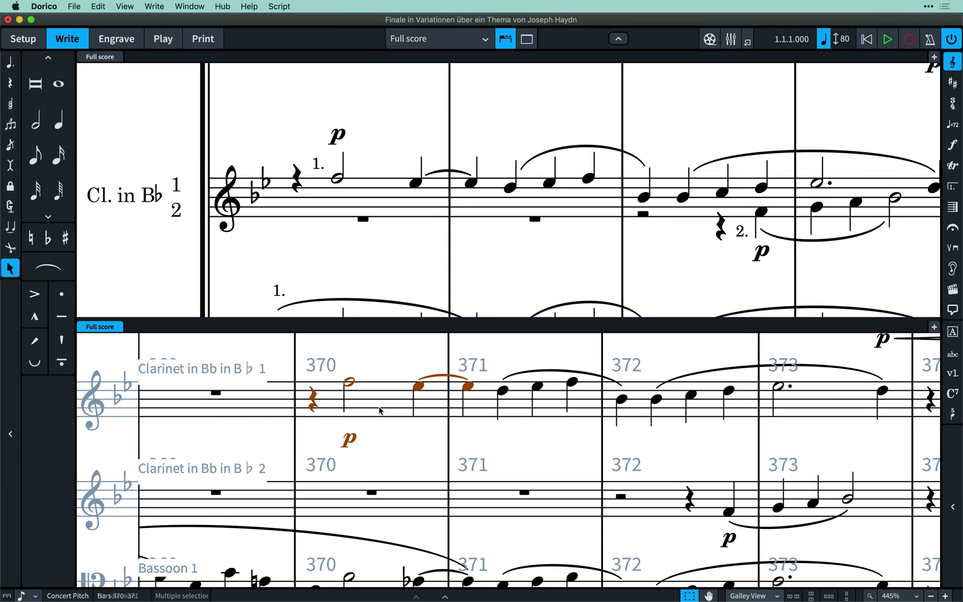
{"action": "left_click", "coordinate": [795, 404], "text": "shift"}
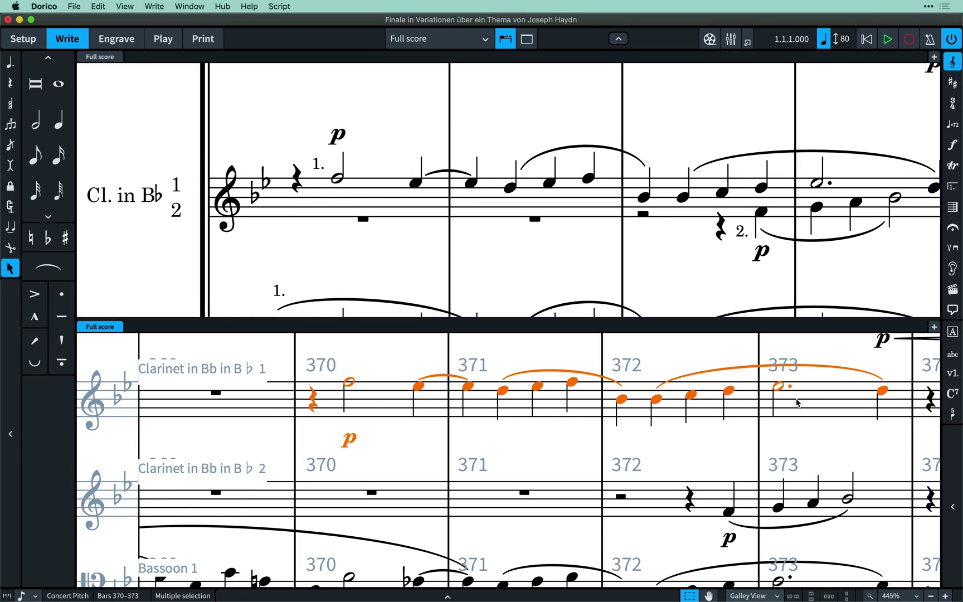
{"action": "left_click", "coordinate": [749, 490]}
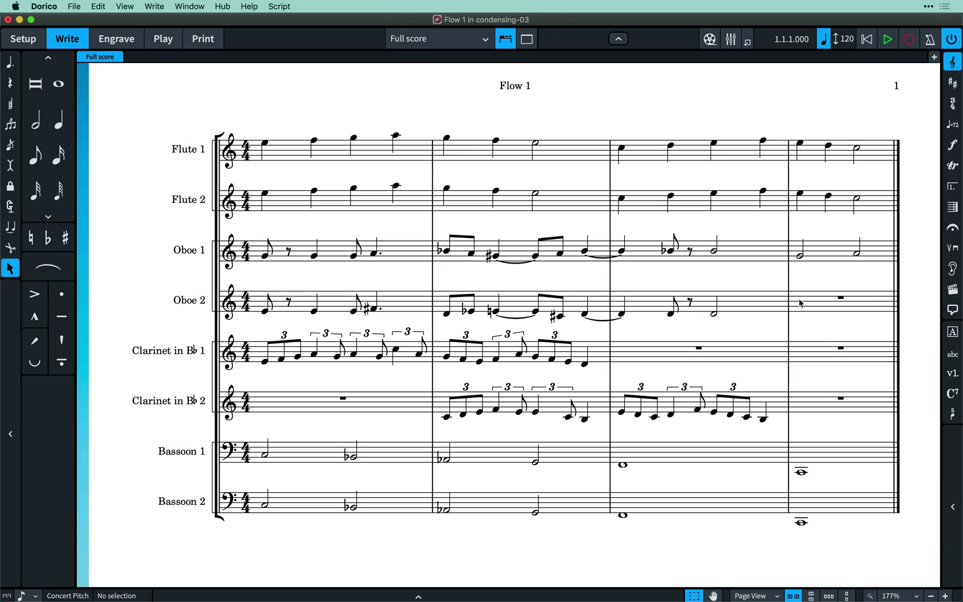
Step: Replace the rest in Oboe 2's bar 4 with half notes E and F♯
{"action": "double_click", "coordinate": [801, 303]}
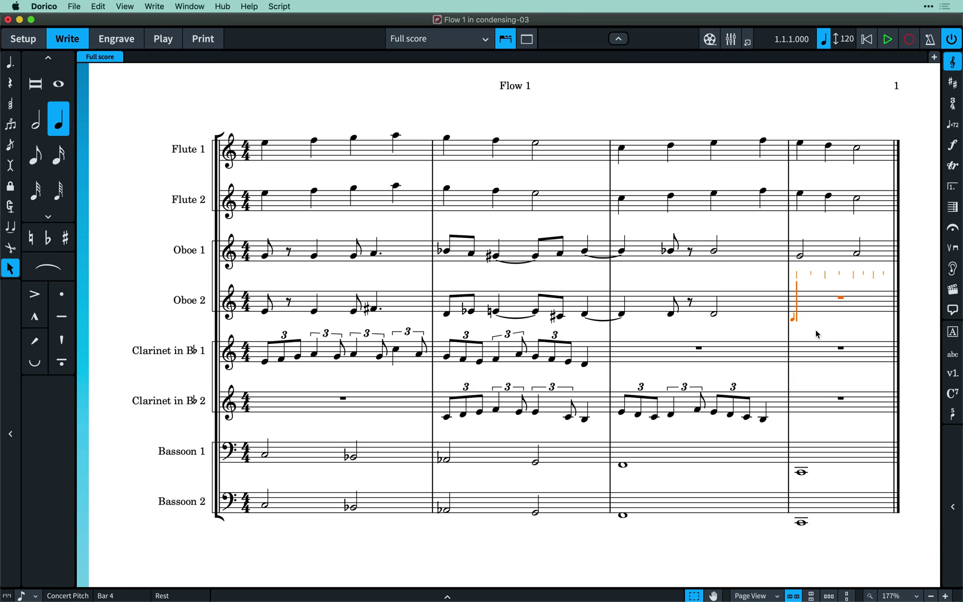
{"action": "key", "text": "7"}
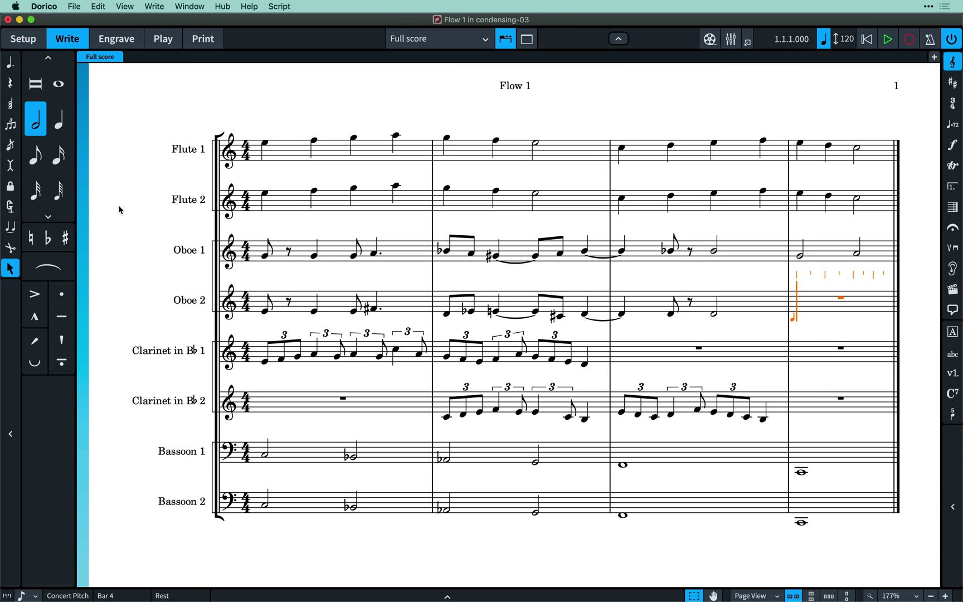
{"action": "key", "text": "e"}
{"action": "key", "text": "equal"}
{"action": "key", "text": "f"}
{"action": "key", "text": "Escape"}
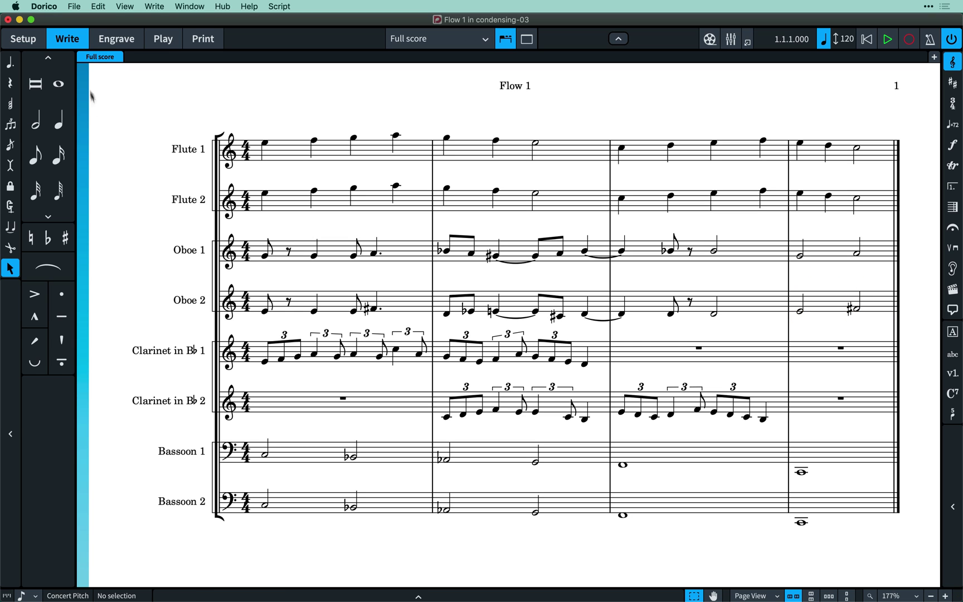
Step: Enable Condensing from the Edit menu for the woodwind score
{"action": "left_click", "coordinate": [97, 6]}
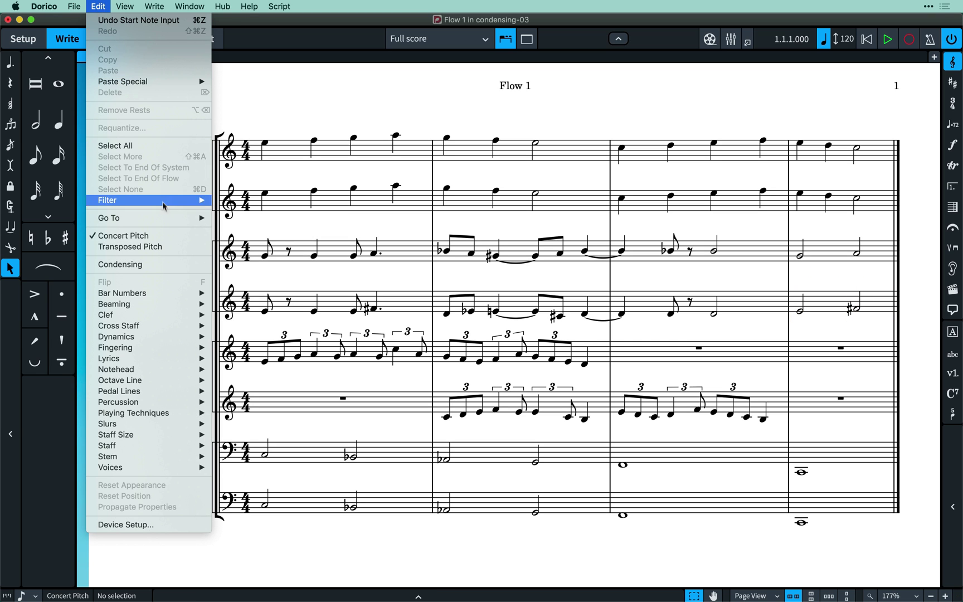
{"action": "left_click", "coordinate": [170, 265]}
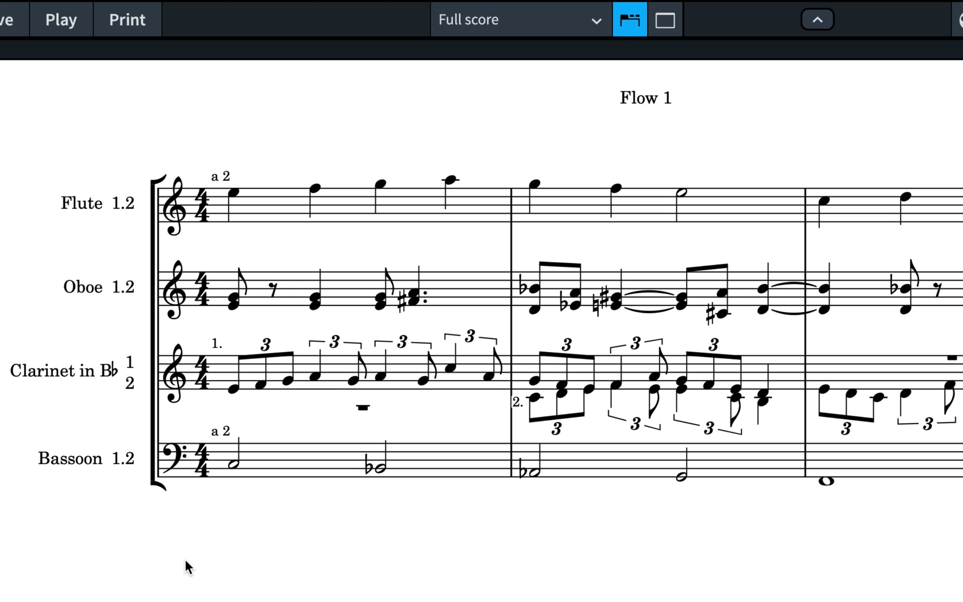
Step: Open Layout Options with Cmd+Shift+L and show the Players > Condensing settings
{"action": "key", "text": "super+shift+l"}
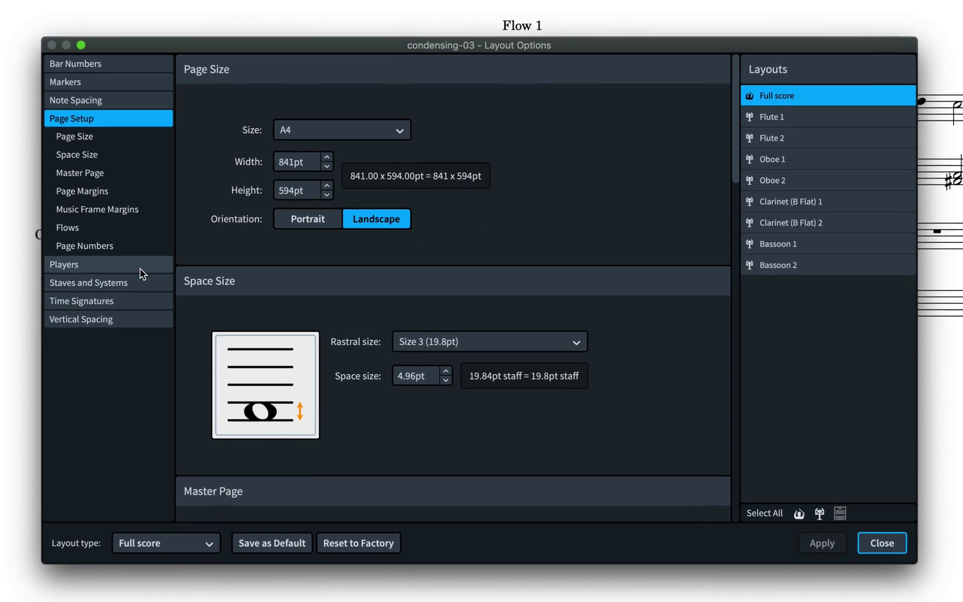
{"action": "left_click", "coordinate": [139, 268]}
{"action": "left_click", "coordinate": [106, 284]}
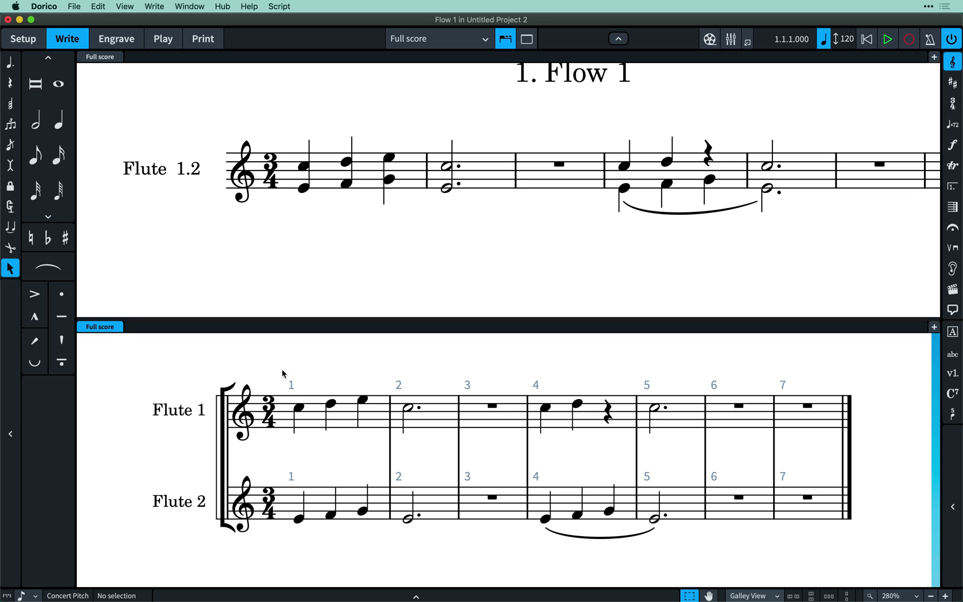
Step: After checking bars 1–2, slur Flute 1's bars 4–5 and raise Flute 2's opening two notes an octave
{"action": "left_click_drag", "start_coordinate": [282, 369], "coordinate": [450, 477]}
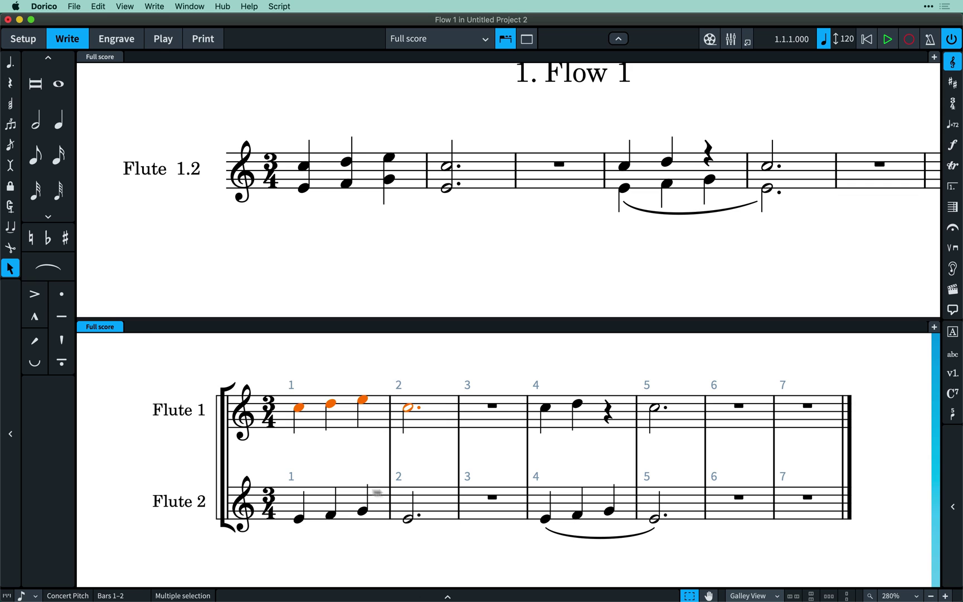
{"action": "left_click_drag", "start_coordinate": [279, 460], "coordinate": [442, 558]}
{"action": "key", "text": "Escape"}
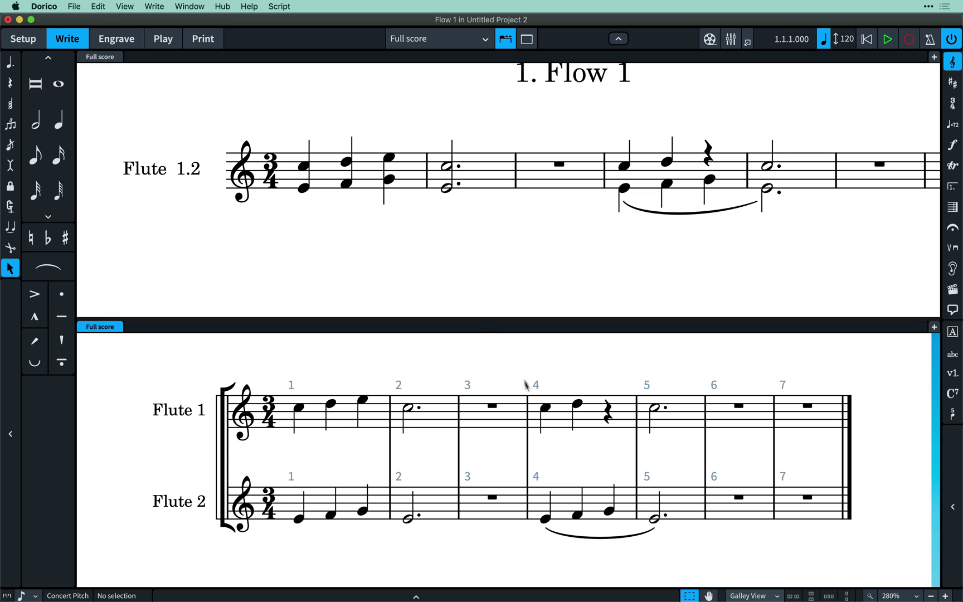
{"action": "left_click_drag", "start_coordinate": [535, 376], "coordinate": [672, 449]}
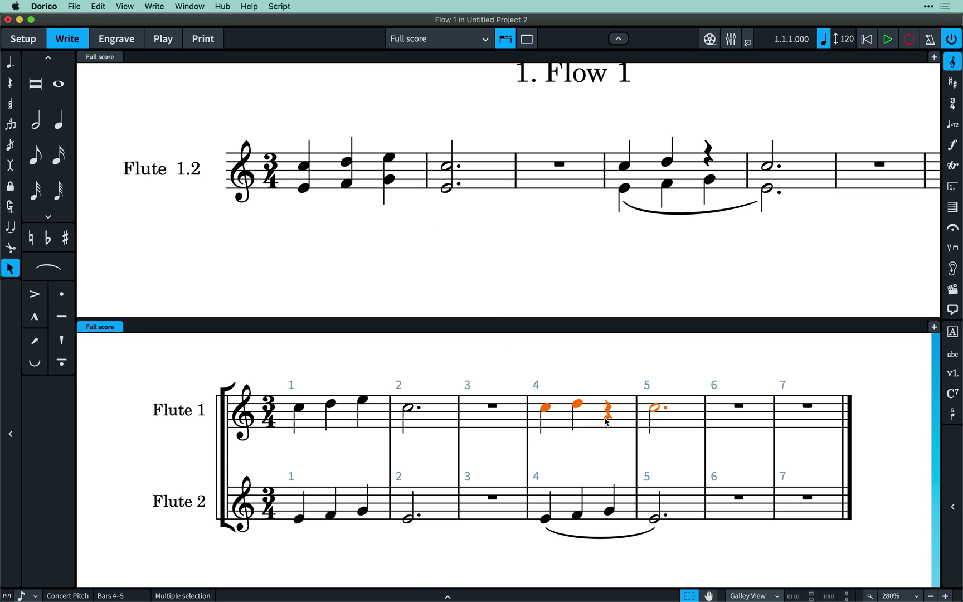
{"action": "key", "text": "s"}
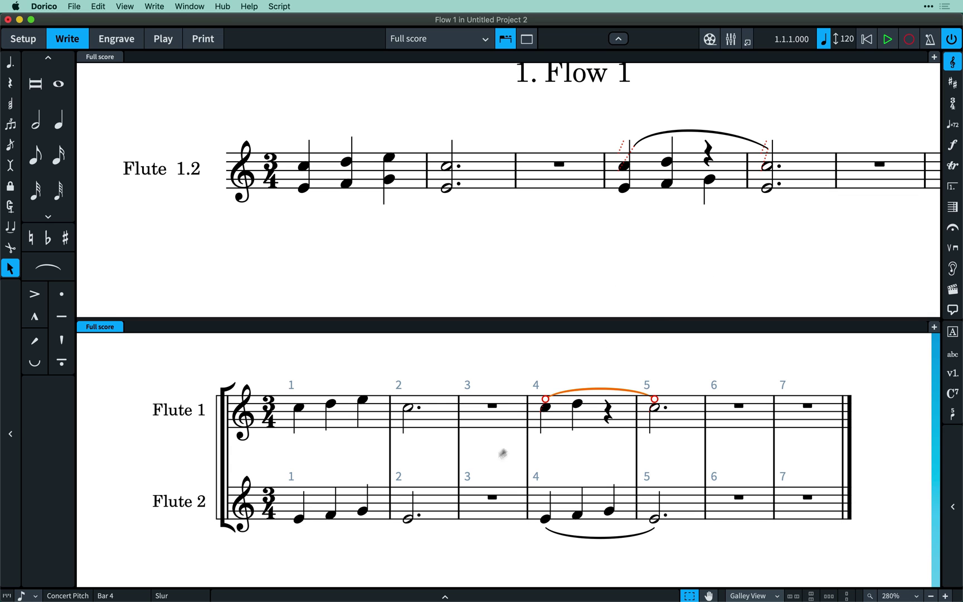
{"action": "left_click_drag", "start_coordinate": [280, 456], "coordinate": [353, 539]}
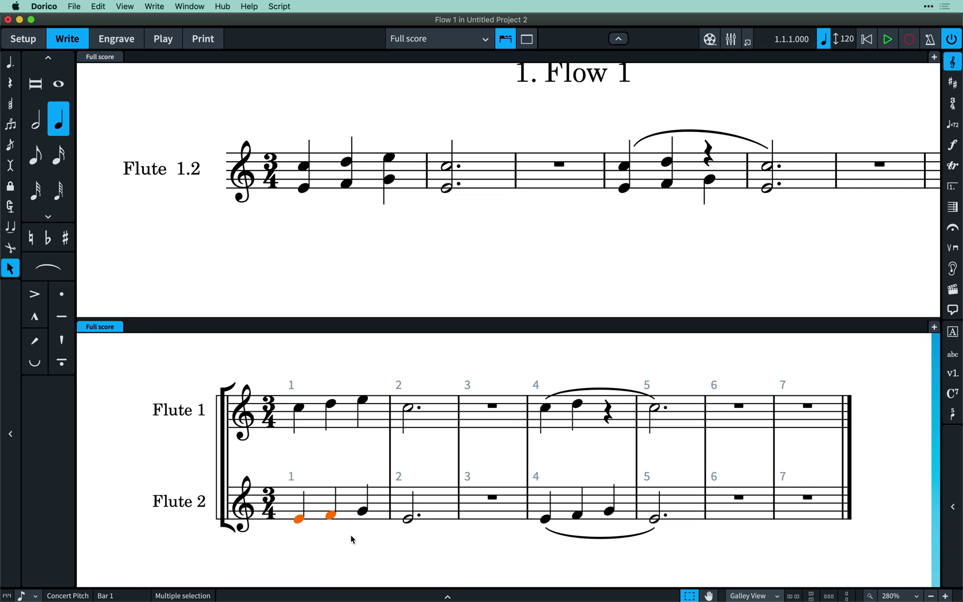
{"action": "key", "text": "ctrl+alt+Up"}
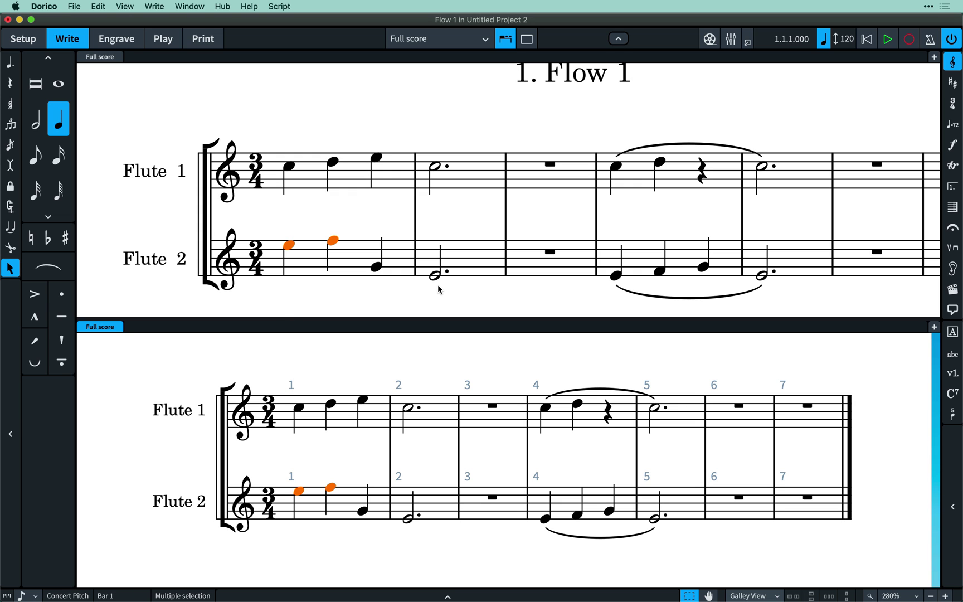
Step: In Engrave mode, insert a system break at the bar 4 barline so a new system starts there
{"action": "left_click", "coordinate": [117, 38]}
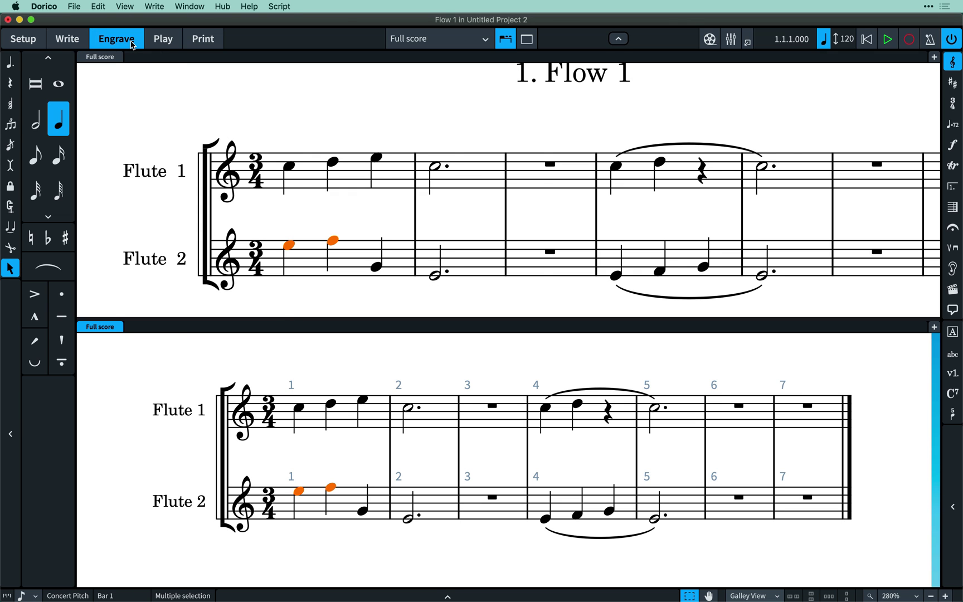
{"action": "left_click", "coordinate": [600, 178]}
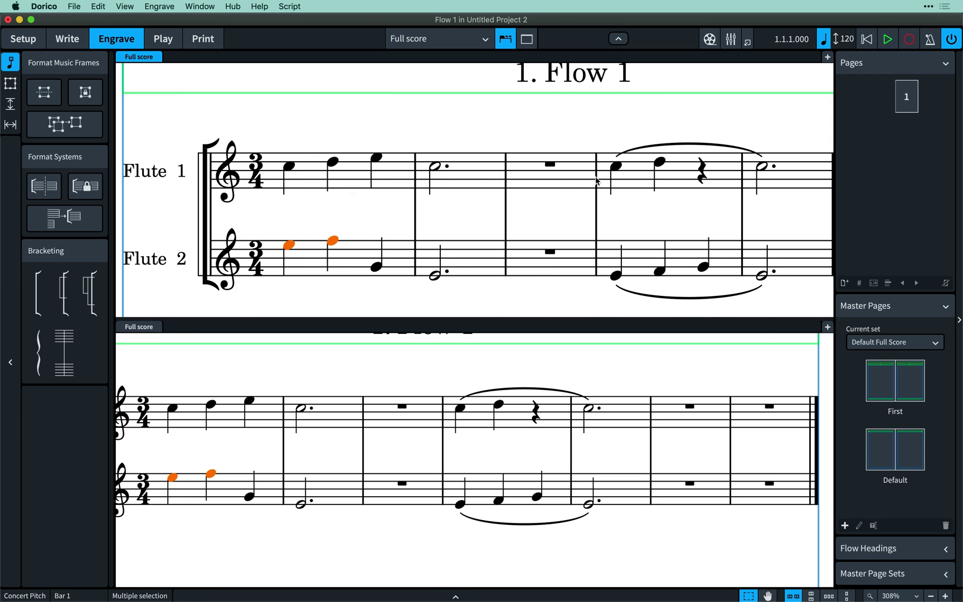
{"action": "left_click", "coordinate": [50, 193]}
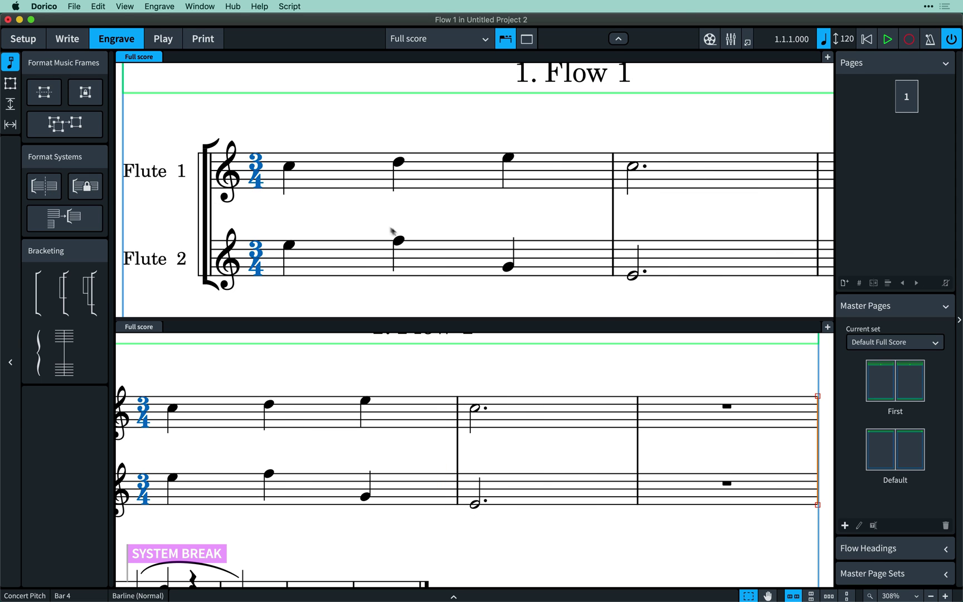
{"action": "scroll", "coordinate": [394, 233], "scroll_direction": "down", "scroll_amount": 5}
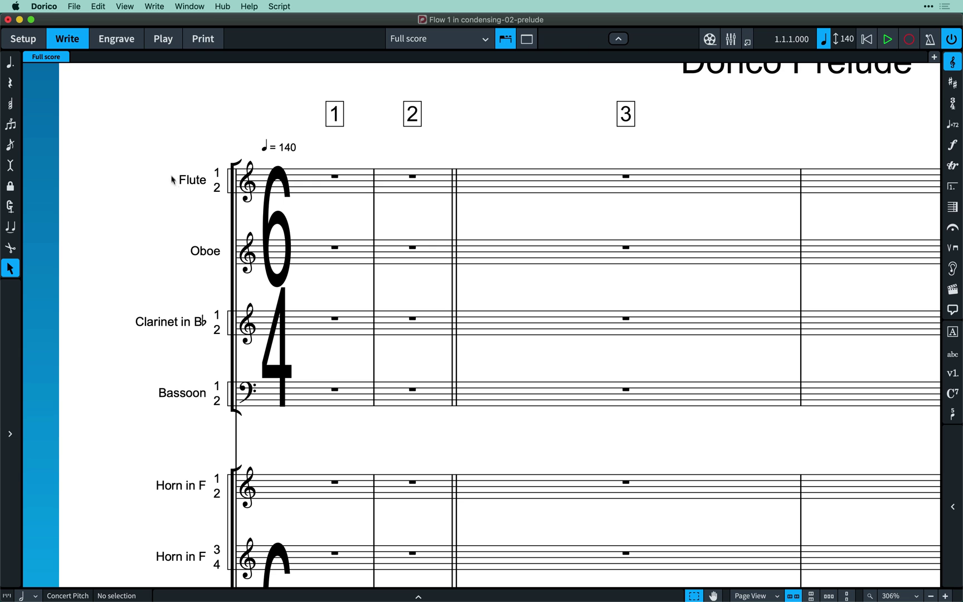
Step: Select bar 3 on the top Violin I and Violin II staves
{"action": "scroll", "coordinate": [218, 204], "scroll_direction": "down", "scroll_amount": 15}
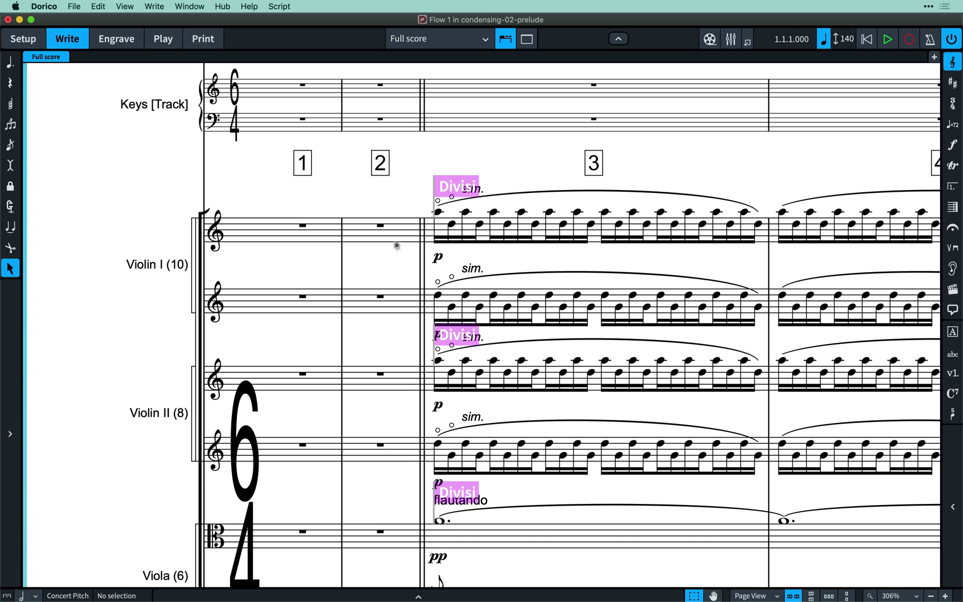
{"action": "left_click", "coordinate": [468, 228]}
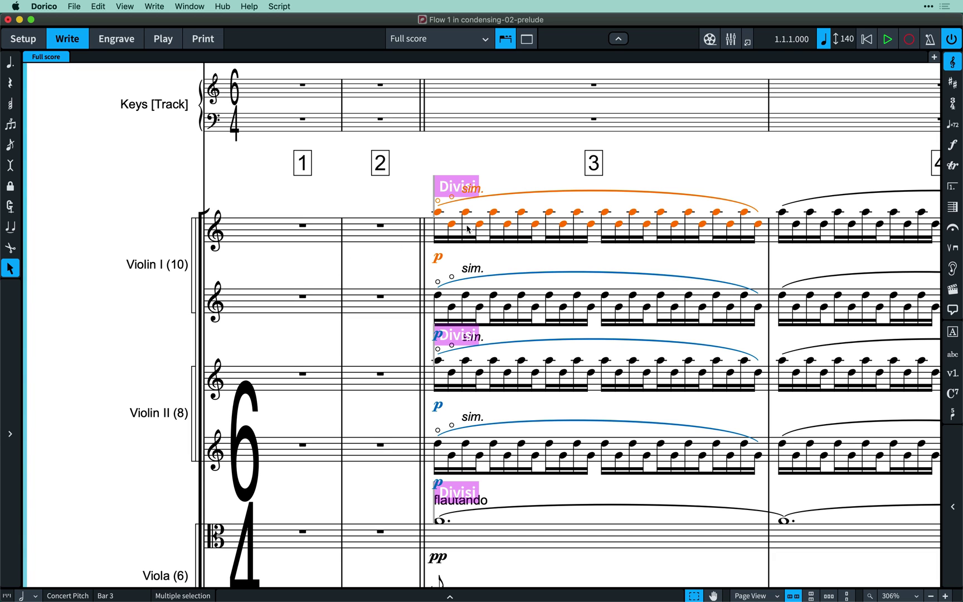
{"action": "left_click", "coordinate": [472, 375]}
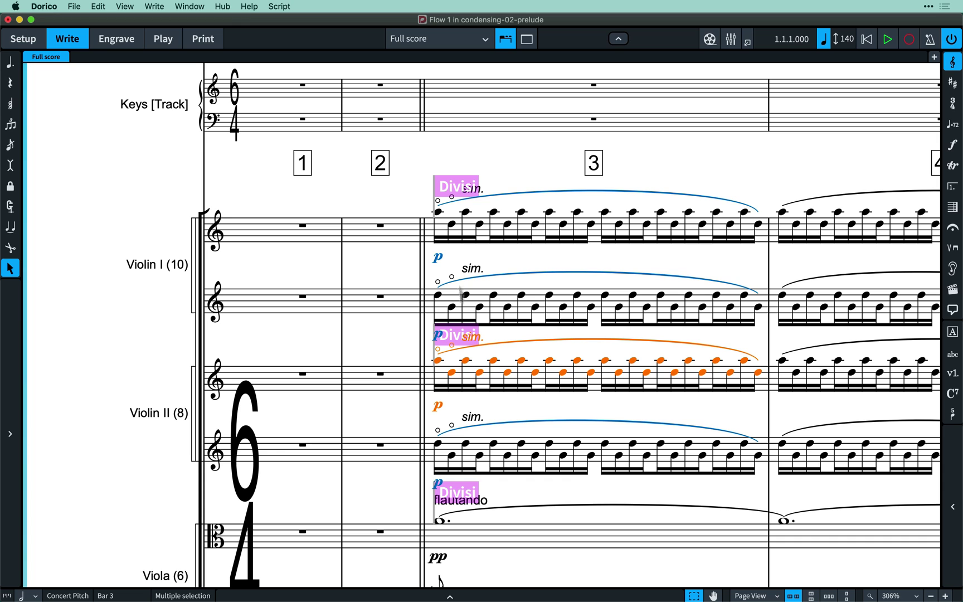
Step: Review both divisions in the Change Divisi settings and cancel without changes
{"action": "double_click", "coordinate": [457, 184]}
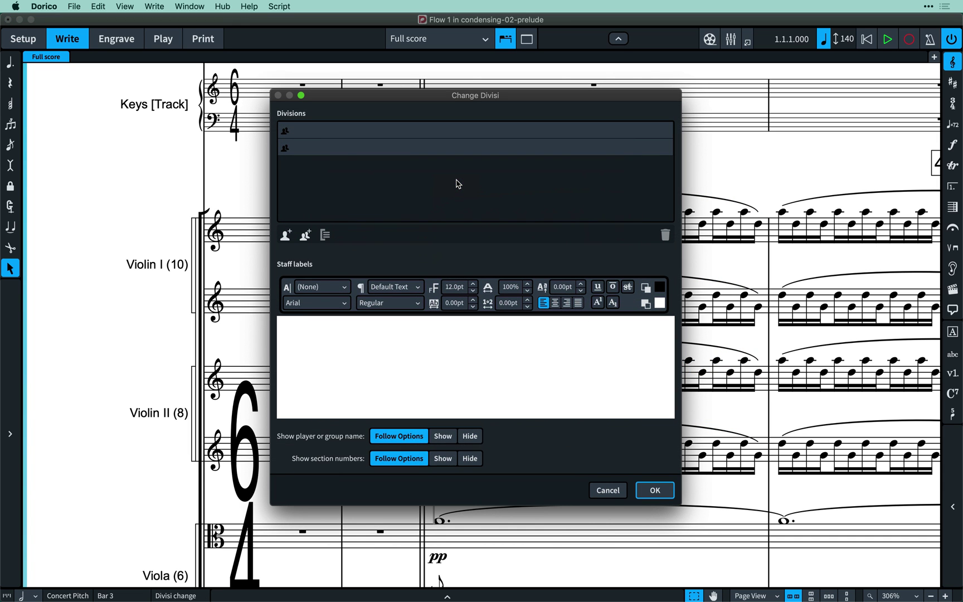
{"action": "left_click", "coordinate": [397, 136]}
{"action": "left_click", "coordinate": [393, 148], "text": "shift"}
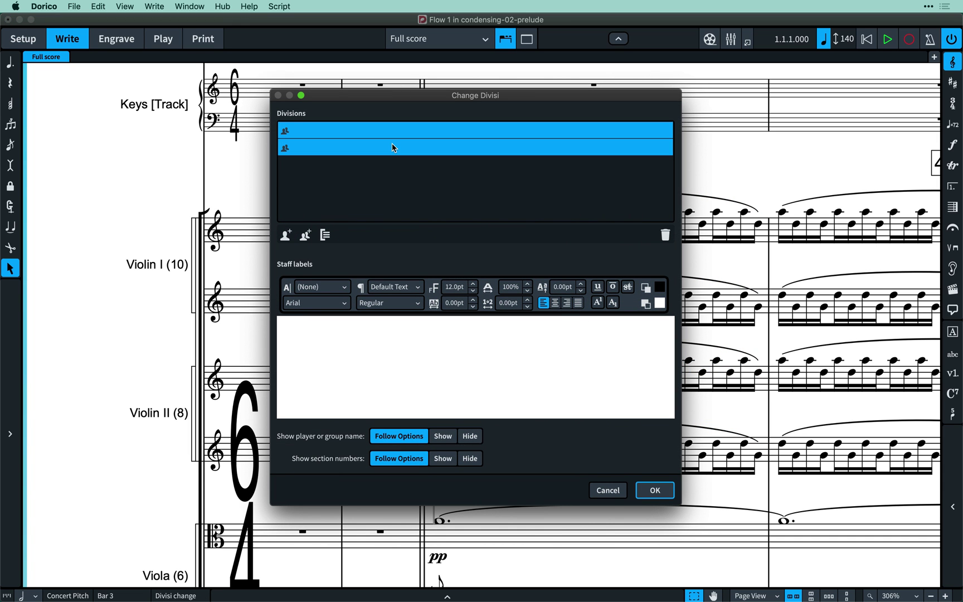
{"action": "left_click", "coordinate": [607, 491]}
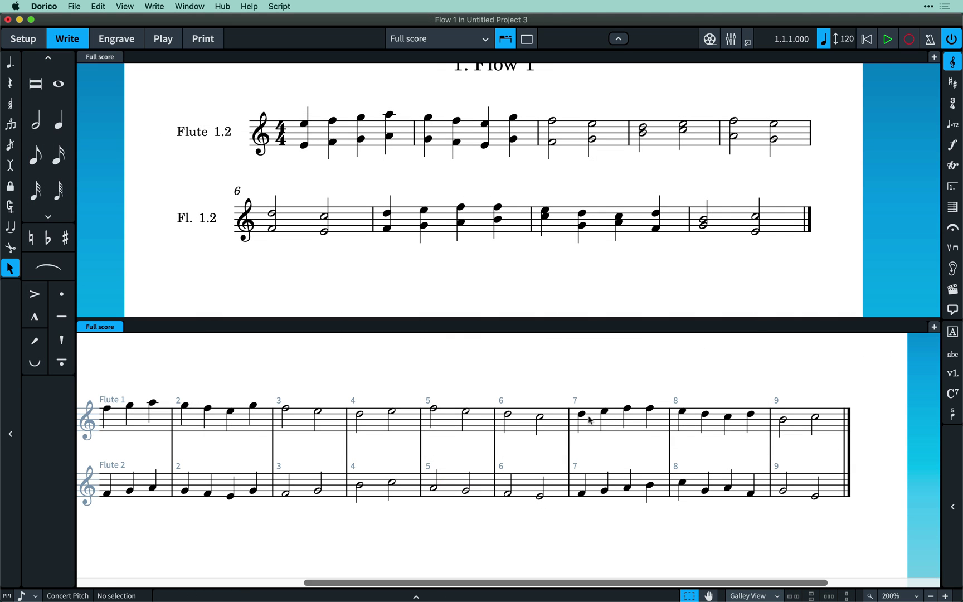
Step: Add chord notes B4, C5, D5 and D5 to beats 1–4 of Flute 1's bar 7
{"action": "left_click", "coordinate": [583, 416]}
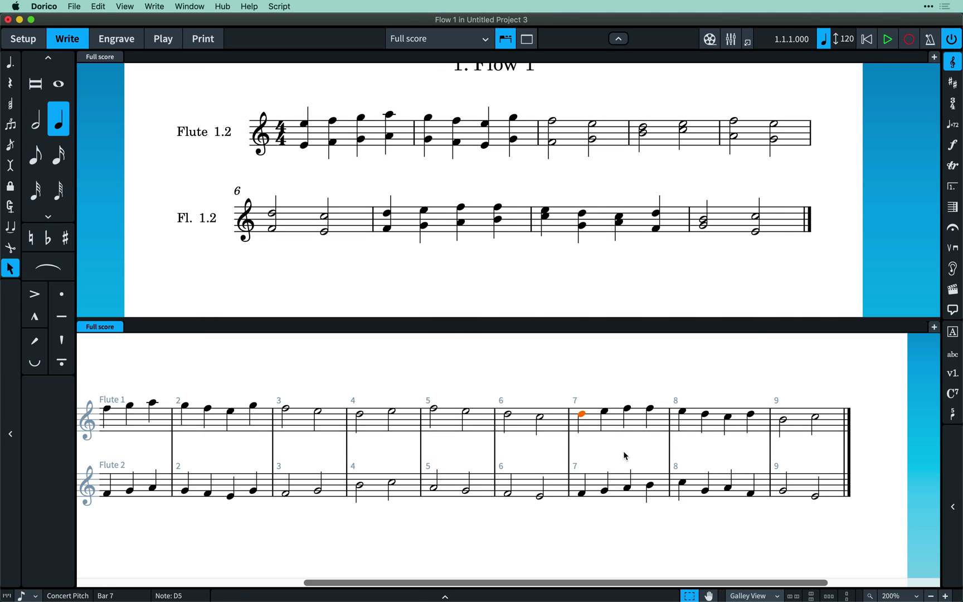
{"action": "key", "text": "Return"}
{"action": "key", "text": "q"}
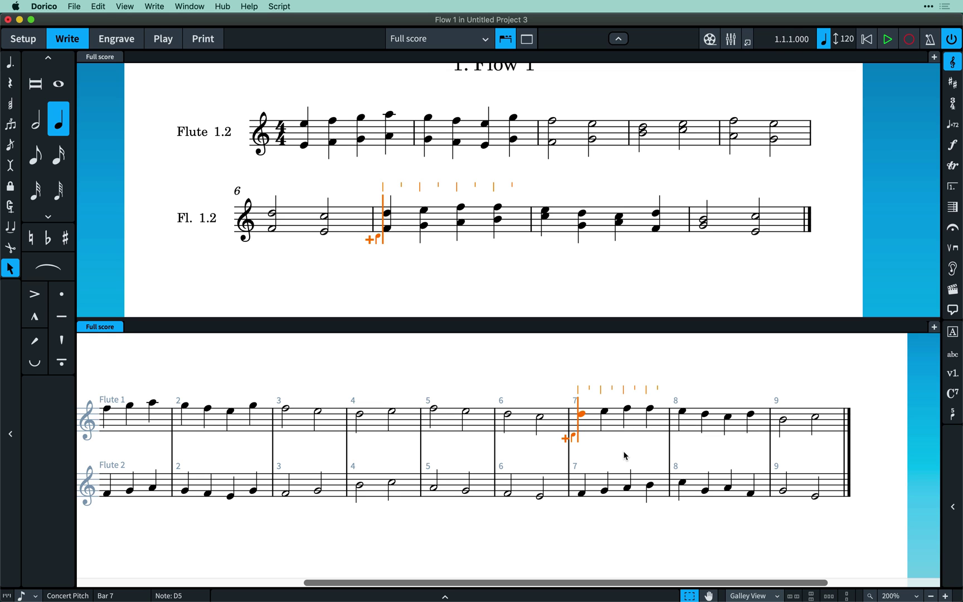
{"action": "key", "text": "b"}
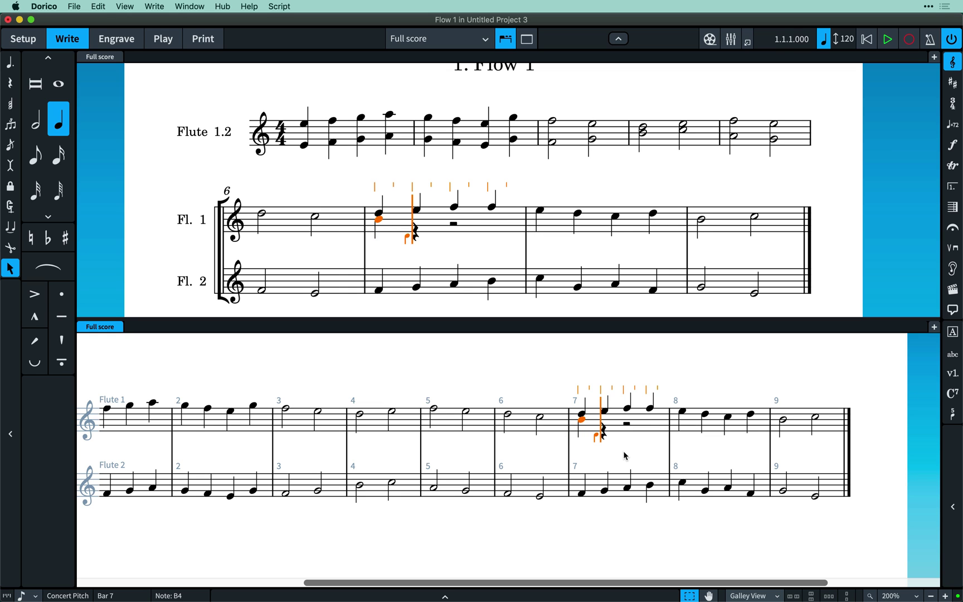
{"action": "key", "text": "c"}
{"action": "key", "text": "d"}
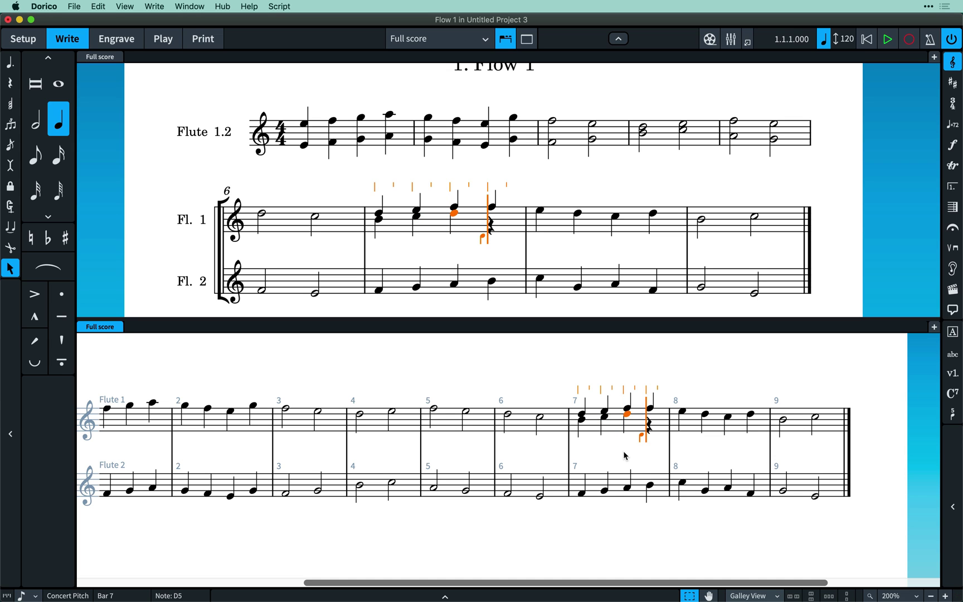
{"action": "key", "text": "d"}
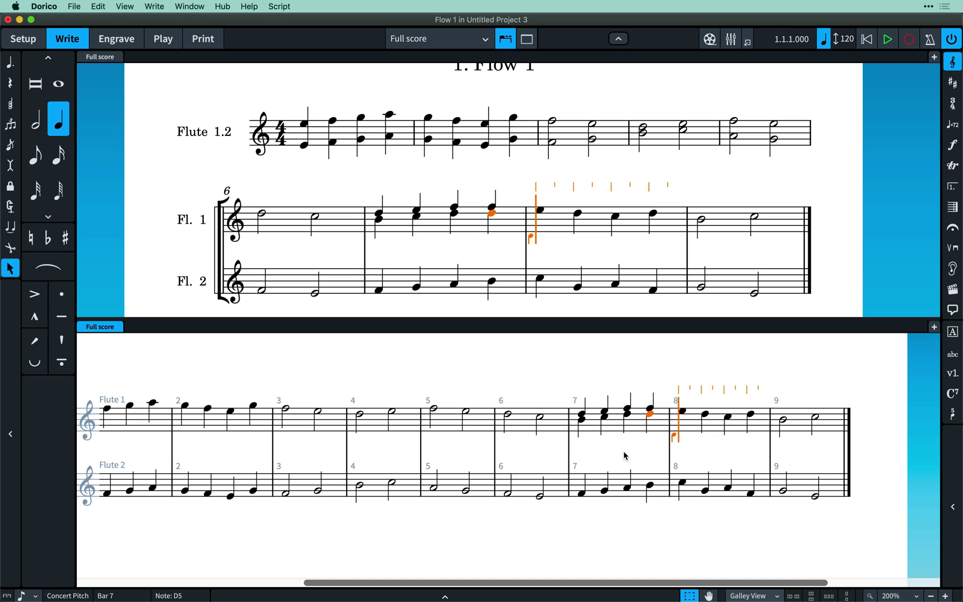
Step: Clear the selection and turn condensing off for the piano score with Edit > Condensing
{"action": "left_click", "coordinate": [617, 539]}
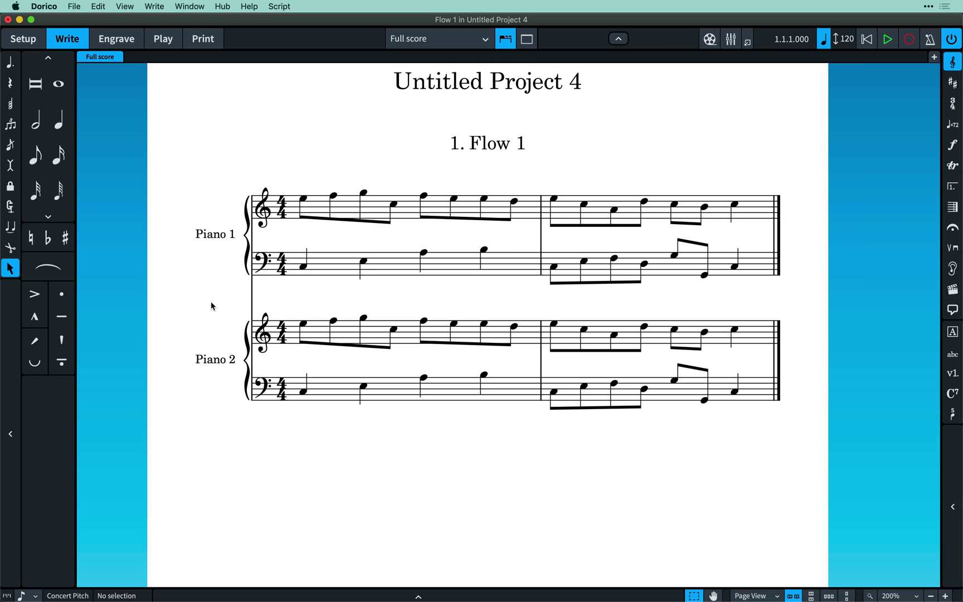
{"action": "left_click", "coordinate": [99, 6]}
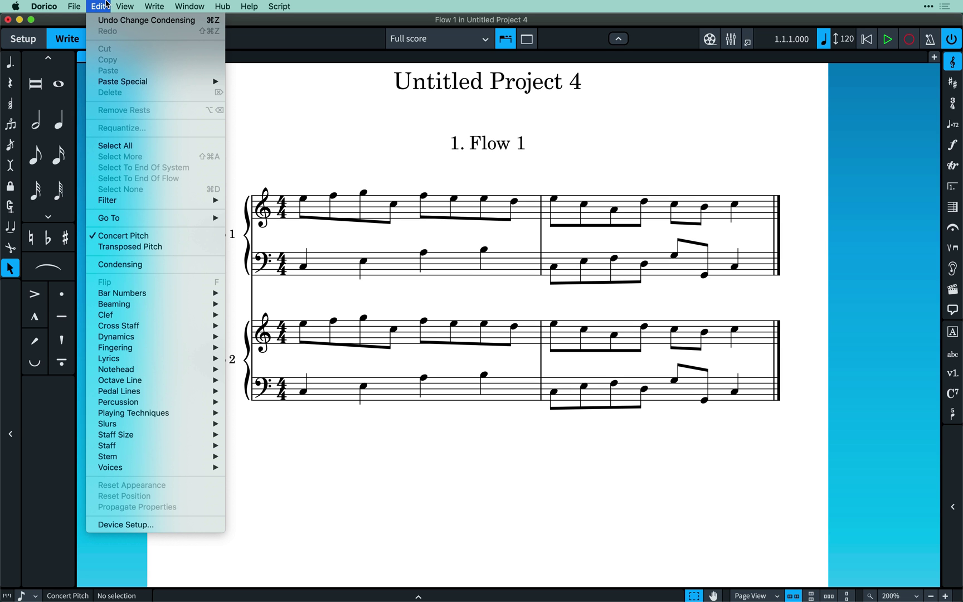
{"action": "left_click", "coordinate": [154, 264]}
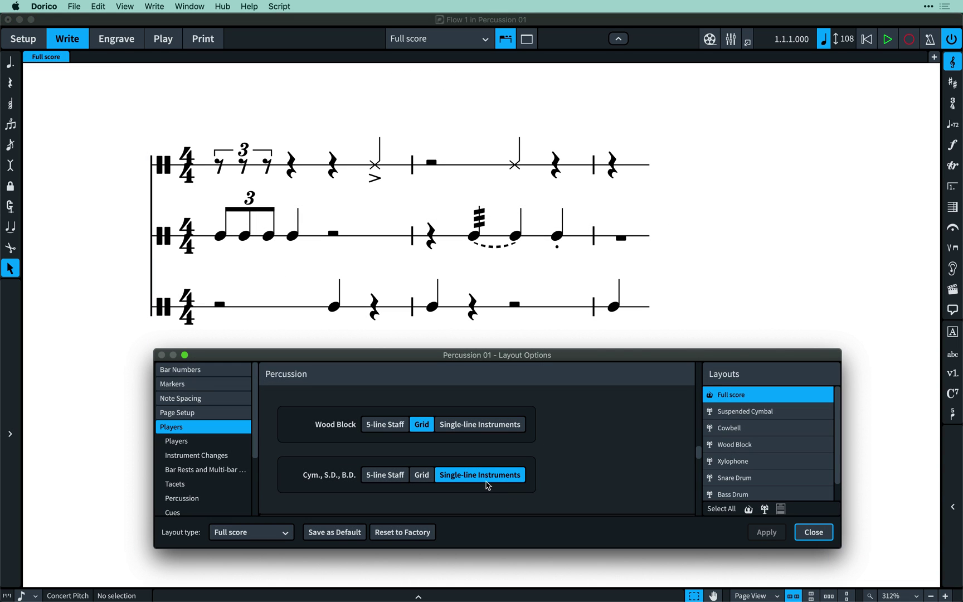
Step: Set the Cym., S.D., B.D. percussion kit to a 5-line staff and apply it
{"action": "left_click", "coordinate": [393, 478]}
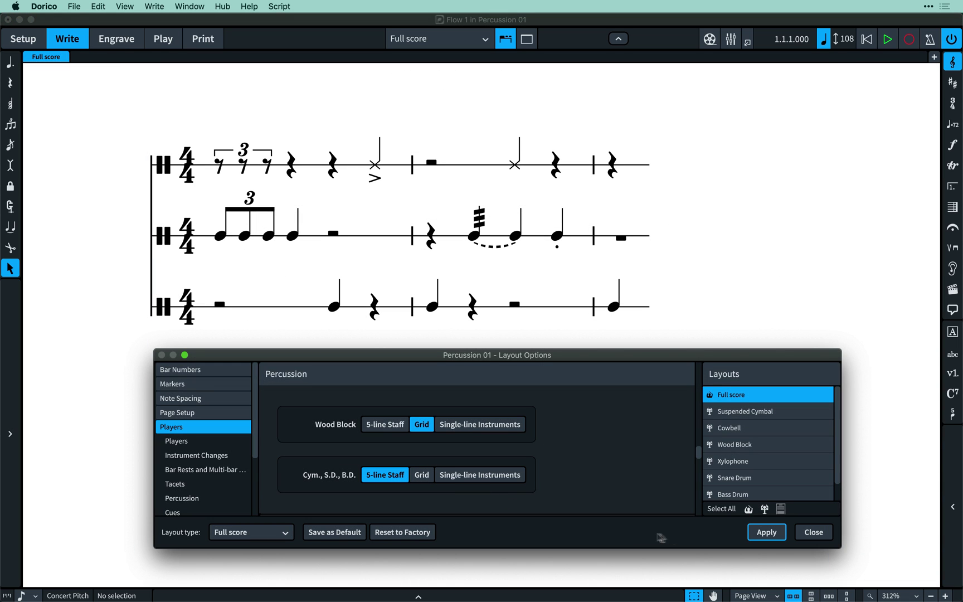
{"action": "left_click", "coordinate": [768, 532]}
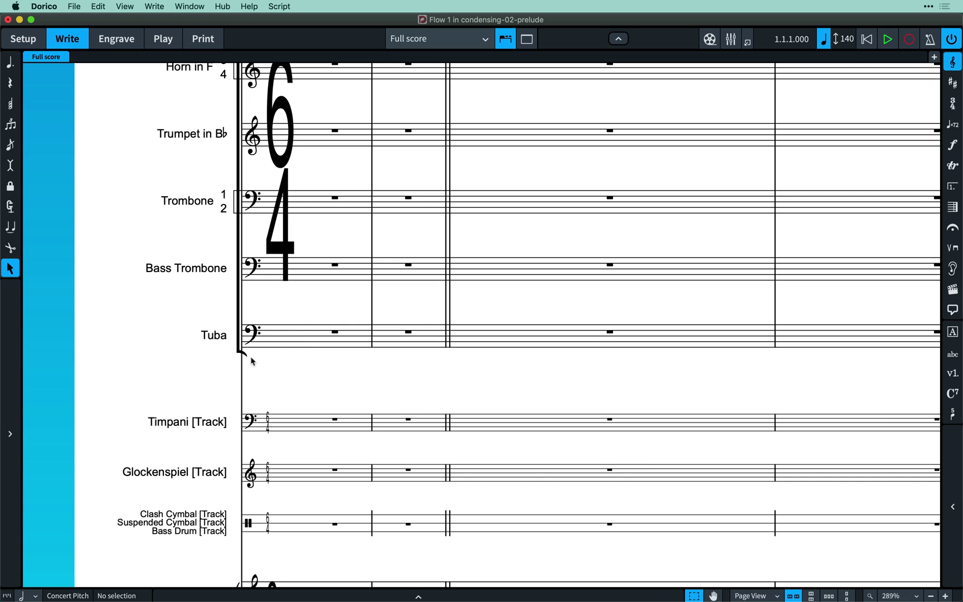
Step: In Layout Options > Players > Condensing, add a Bass Trombone and Tuba custom group and apply it
{"action": "key", "text": "super+shift+l"}
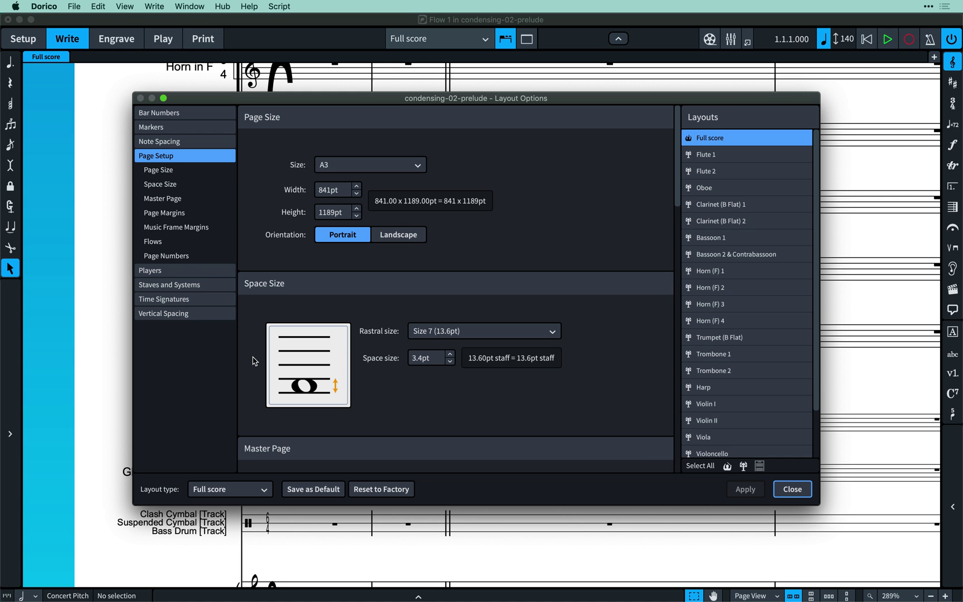
{"action": "left_click", "coordinate": [205, 271]}
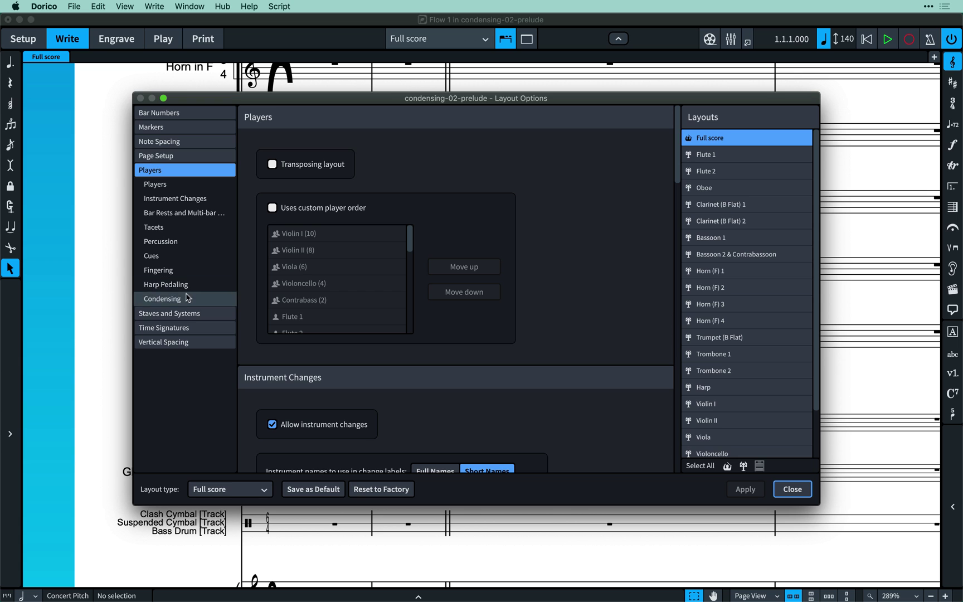
{"action": "left_click", "coordinate": [167, 299]}
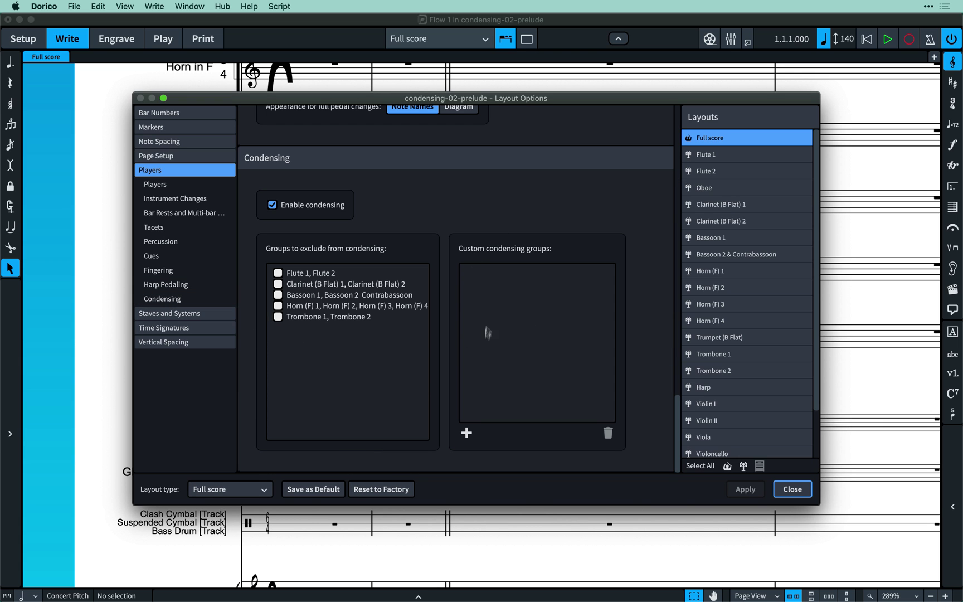
{"action": "left_click", "coordinate": [467, 433]}
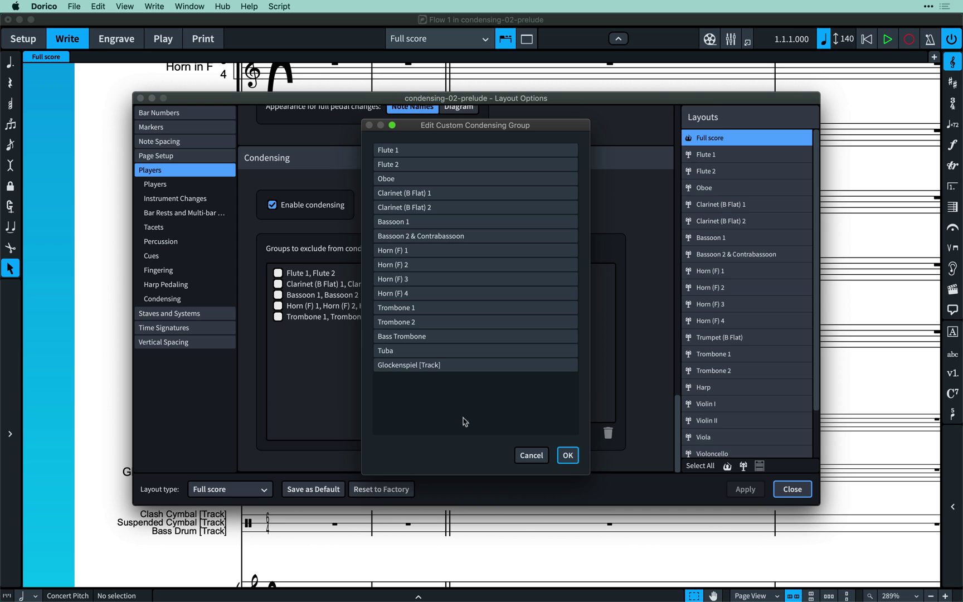
{"action": "left_click", "coordinate": [454, 337]}
{"action": "left_click", "coordinate": [434, 352], "text": "shift"}
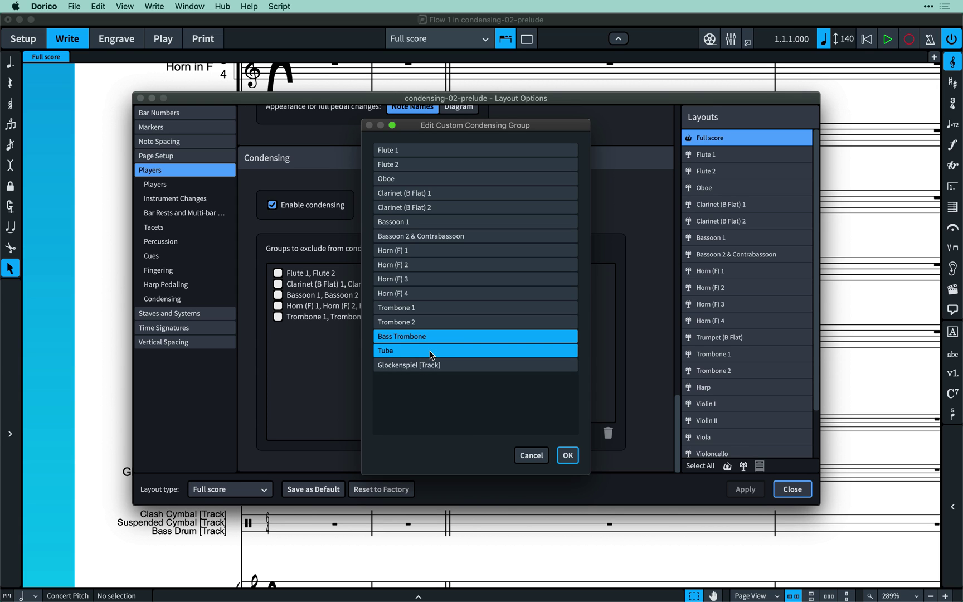
{"action": "left_click", "coordinate": [567, 456]}
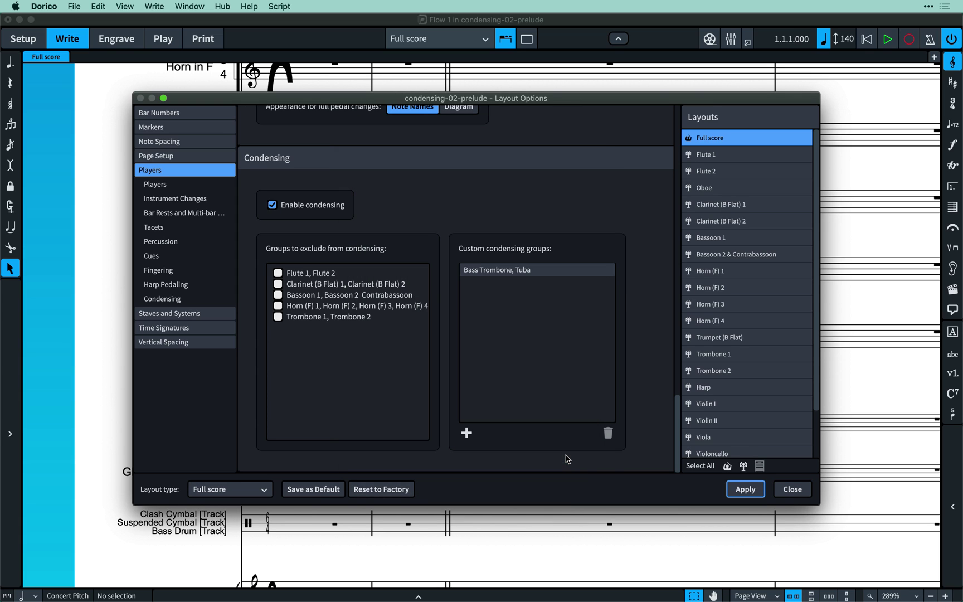
{"action": "left_click", "coordinate": [745, 490]}
{"action": "left_click", "coordinate": [791, 490]}
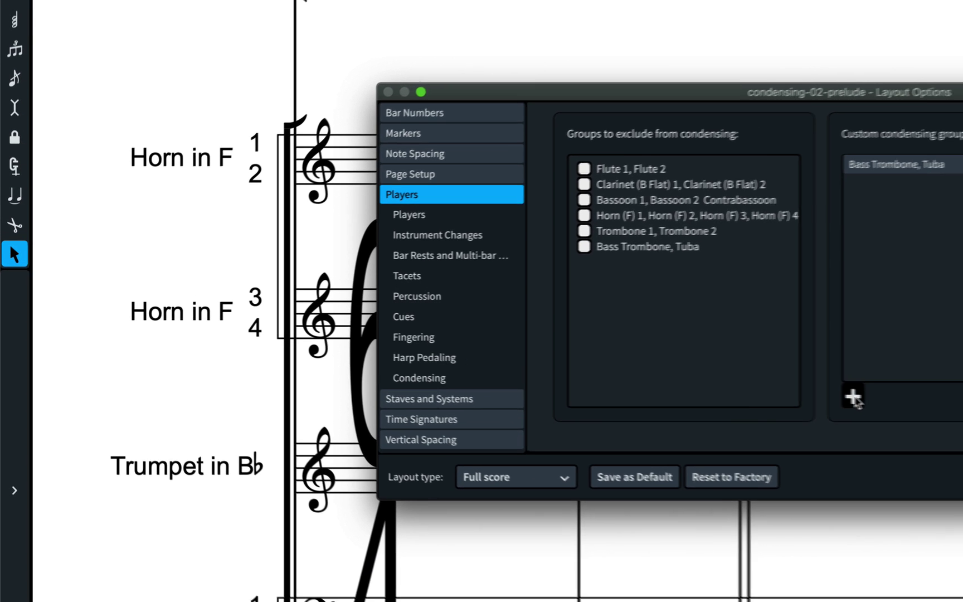
Step: Add custom condensing groups pairing Horn (F) 1 with 3 and Horn (F) 2 with 4
{"action": "left_click", "coordinate": [938, 404]}
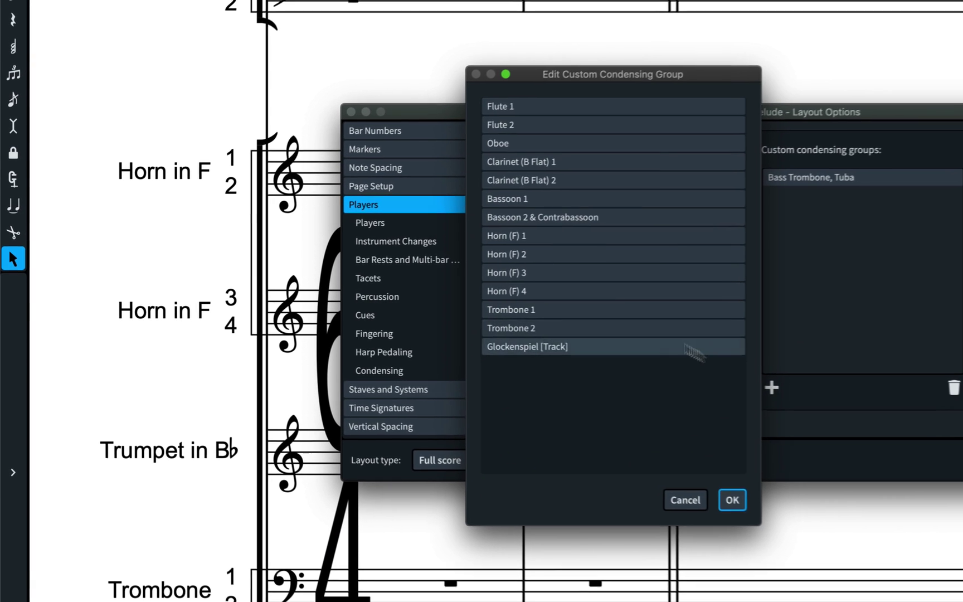
{"action": "left_click", "coordinate": [599, 236]}
{"action": "left_click", "coordinate": [593, 273], "text": "super"}
{"action": "left_click", "coordinate": [733, 499]}
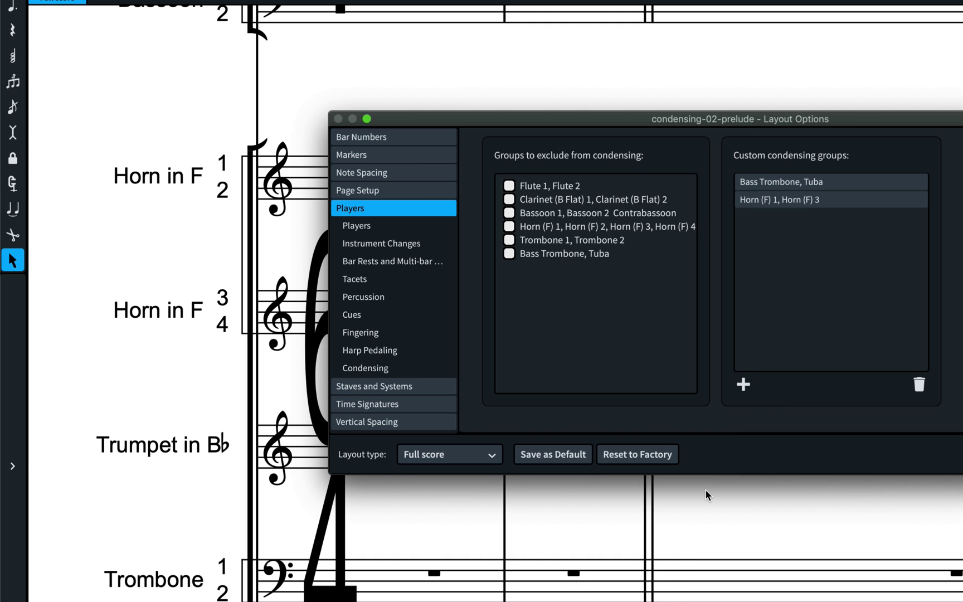
{"action": "left_click", "coordinate": [743, 384]}
{"action": "left_click", "coordinate": [568, 238]}
{"action": "left_click", "coordinate": [564, 255], "text": "super"}
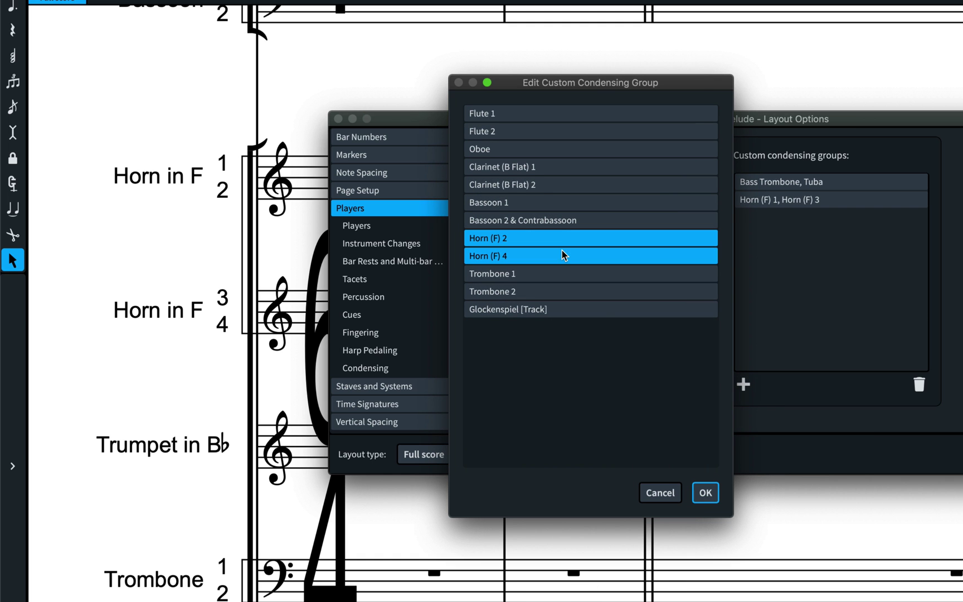
{"action": "left_click", "coordinate": [707, 495]}
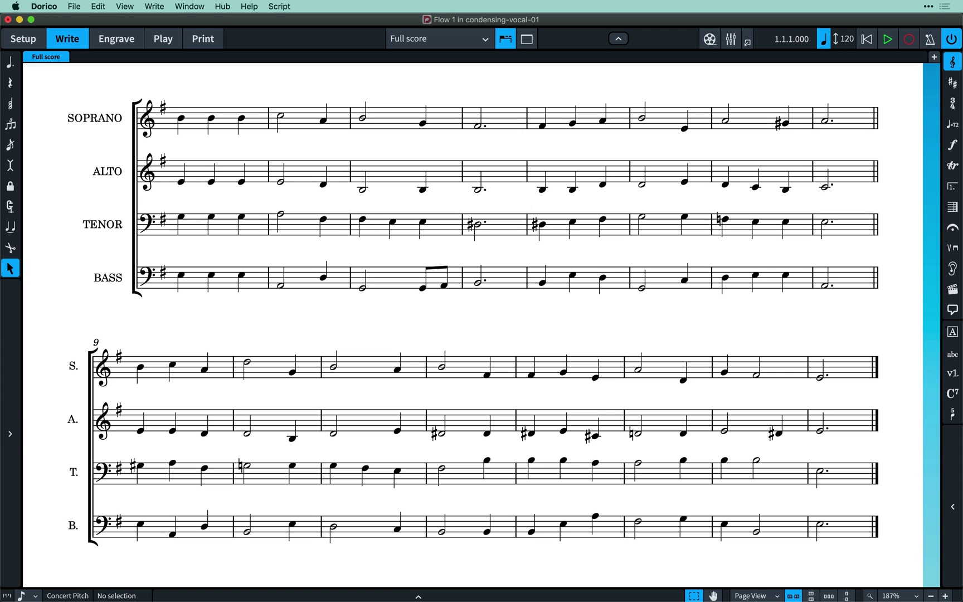
Step: Apply the soprano-alto and tenor-bass custom condensing groups in the vocal score's Layout Options
{"action": "key", "text": "super+shift+l"}
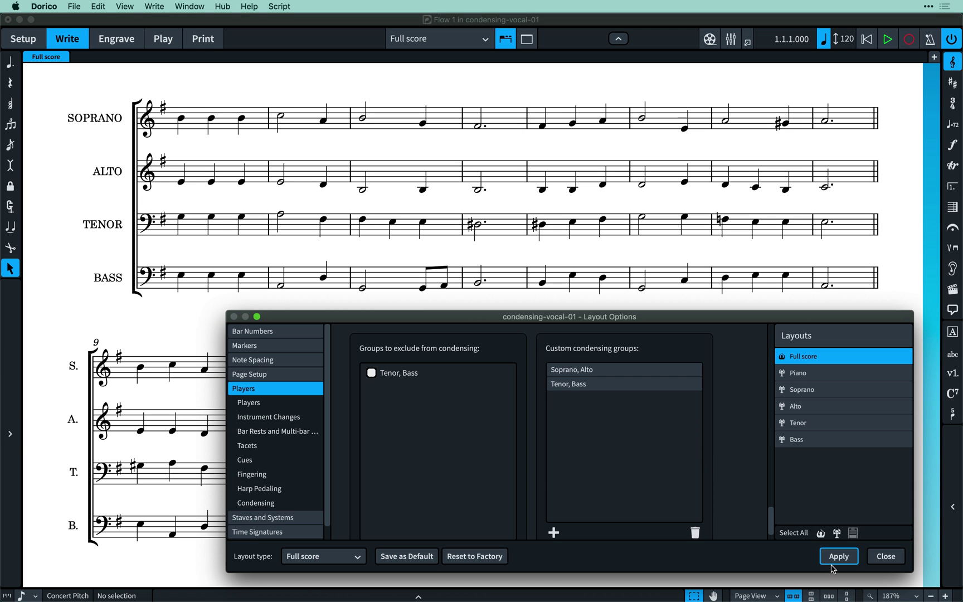
{"action": "left_click", "coordinate": [838, 555]}
{"action": "key", "text": "Escape"}
Step: Turn condensing on via Edit > Condensing, then exclude the prelude's Bassoon and Clarinet groups
{"action": "left_click", "coordinate": [98, 6]}
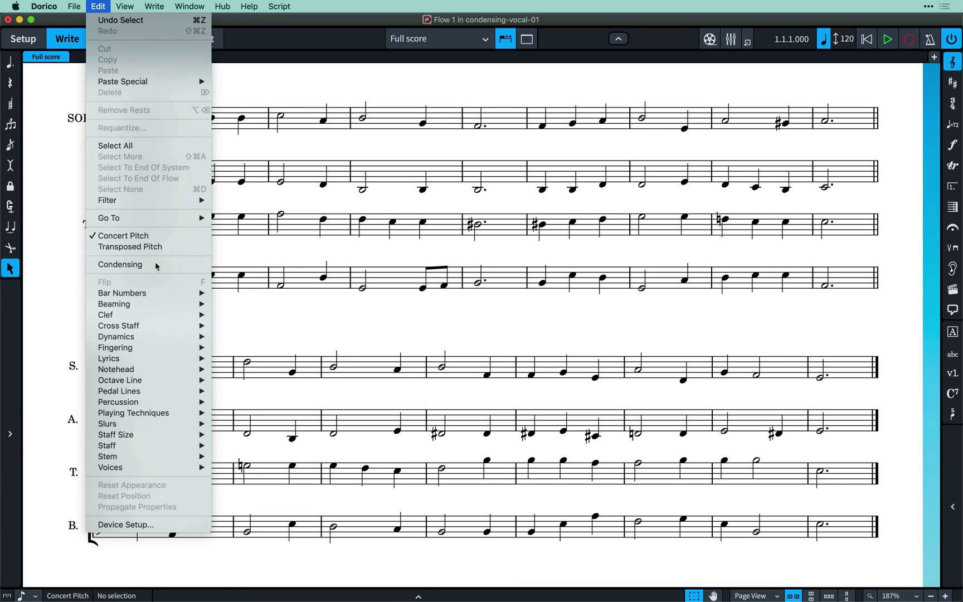
{"action": "left_click", "coordinate": [120, 264]}
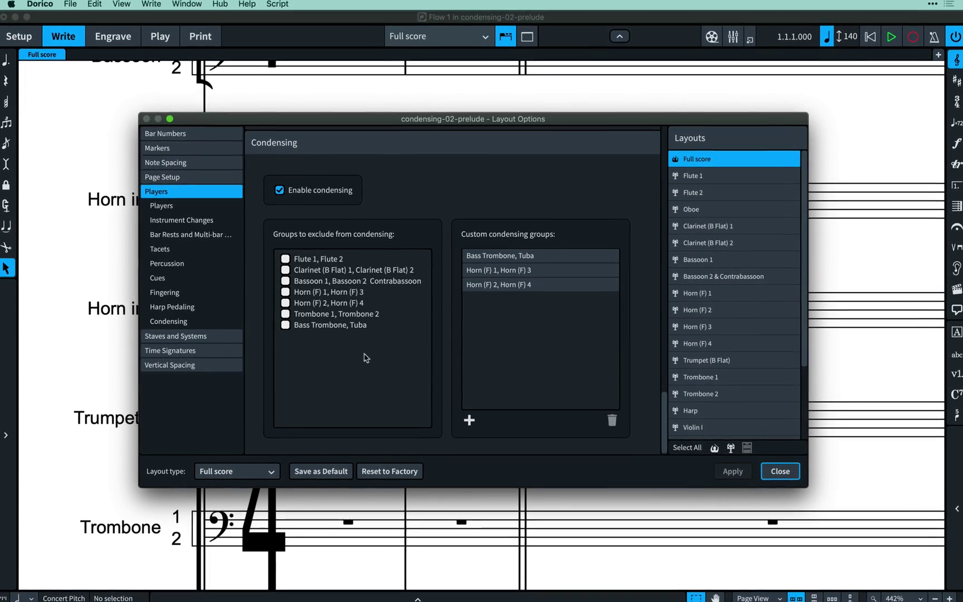
{"action": "left_click", "coordinate": [307, 285]}
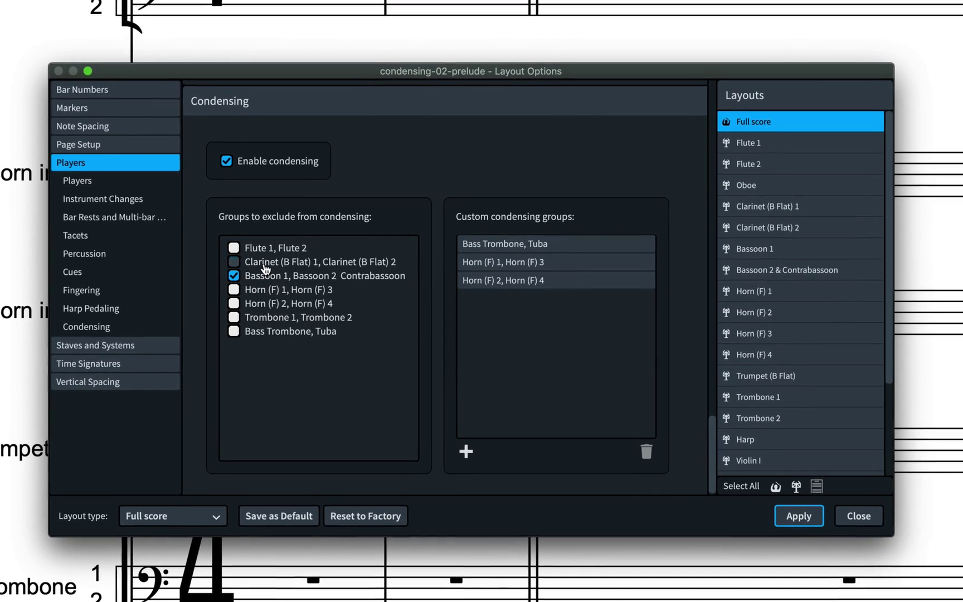
{"action": "left_click", "coordinate": [264, 264]}
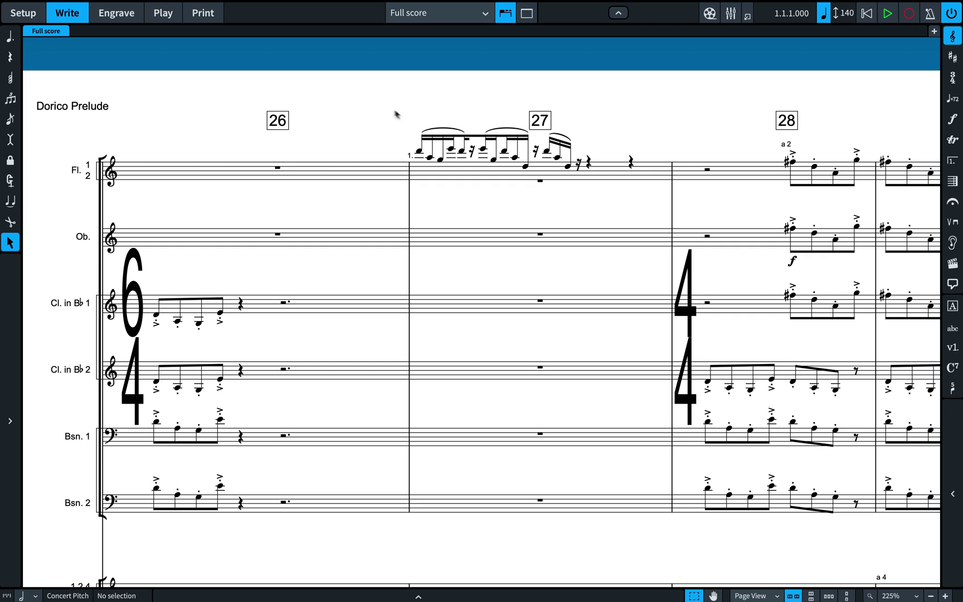
Step: Switch to Galley View so every player has a separate staff, then select the flute music in bars 27–28
{"action": "left_click_drag", "start_coordinate": [394, 111], "coordinate": [493, 184]}
{"action": "left_click_drag", "start_coordinate": [785, 187], "coordinate": [873, 139]}
{"action": "left_click", "coordinate": [766, 596]}
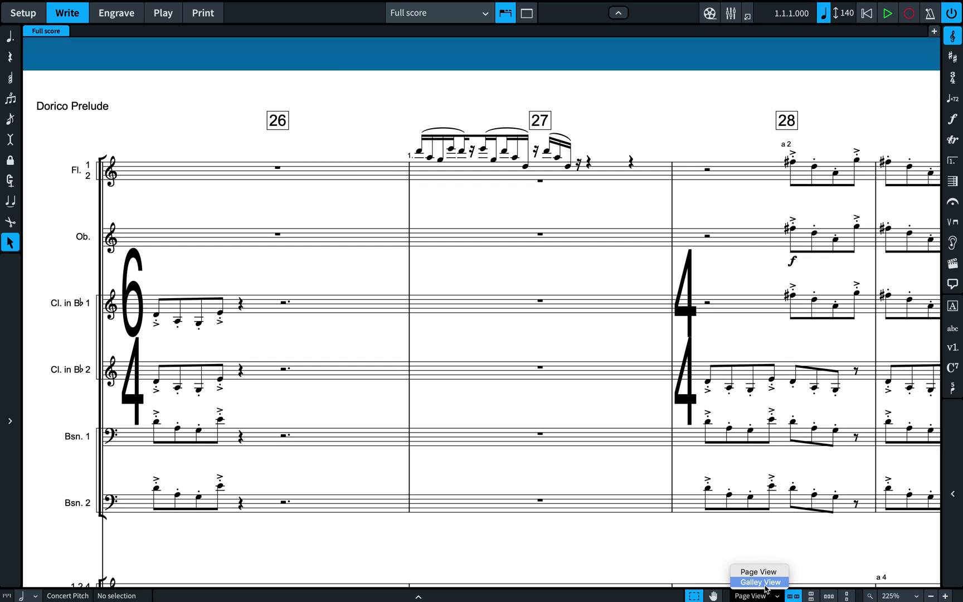
{"action": "left_click", "coordinate": [764, 580]}
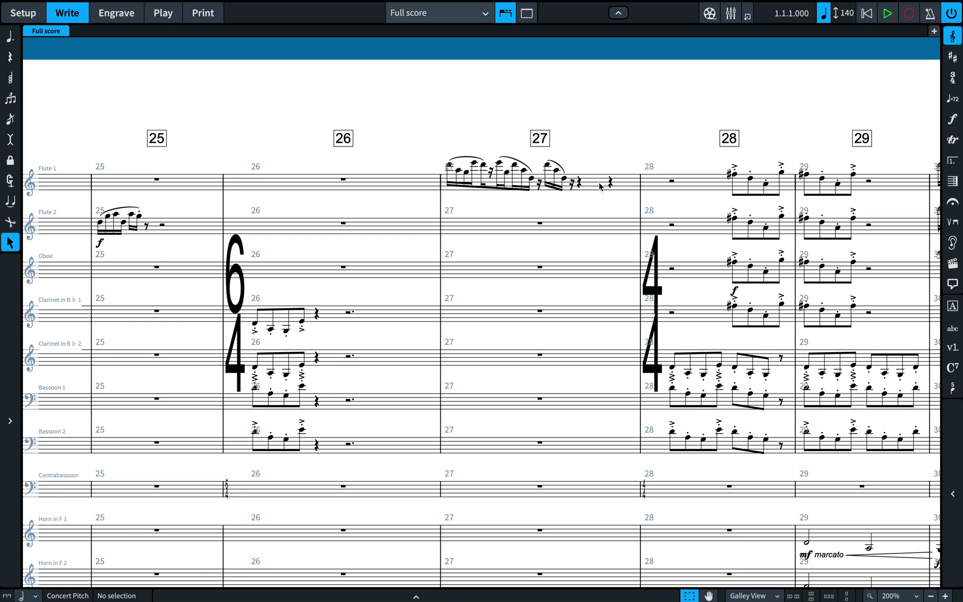
{"action": "left_click", "coordinate": [599, 186]}
{"action": "left_click_drag", "start_coordinate": [700, 252], "coordinate": [795, 158]}
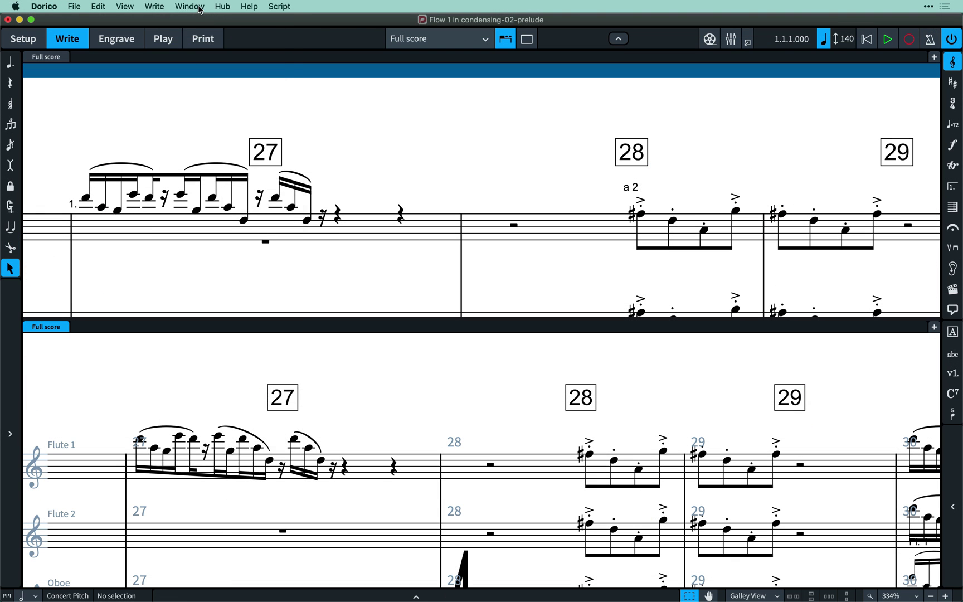
Step: In the lower galley pane, select Flute 1's notes in bars 28–29 and raise them one step with Alt+Up
{"action": "left_click", "coordinate": [192, 6]}
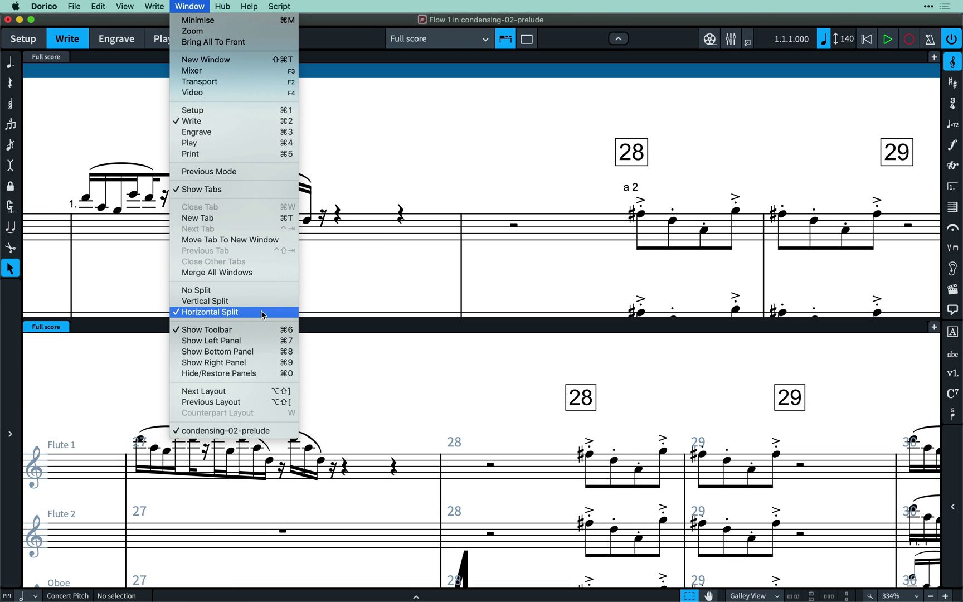
{"action": "left_click", "coordinate": [352, 298]}
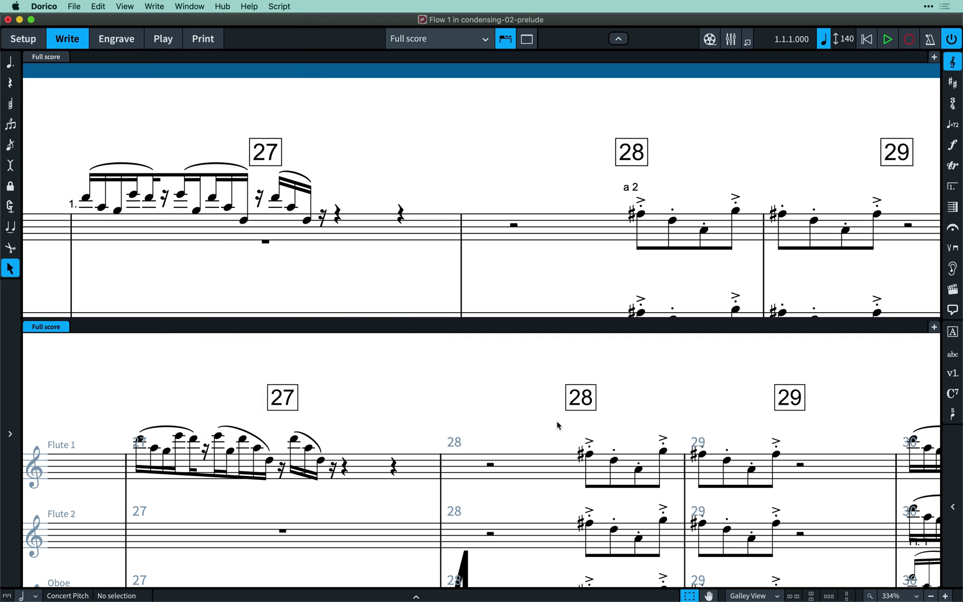
{"action": "left_click_drag", "start_coordinate": [559, 422], "coordinate": [776, 470]}
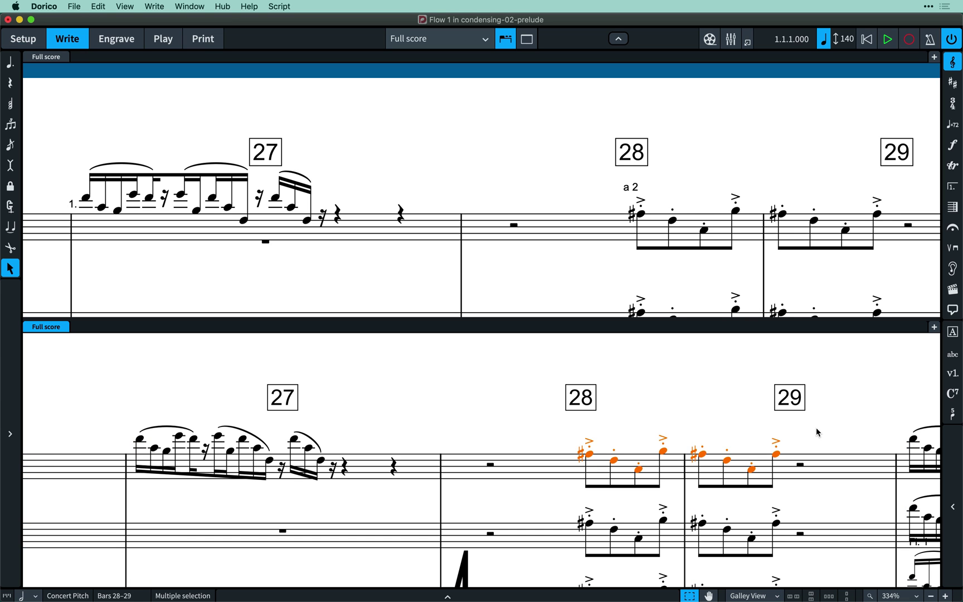
{"action": "key", "text": "alt+Up"}
{"action": "key", "text": "alt+Up"}
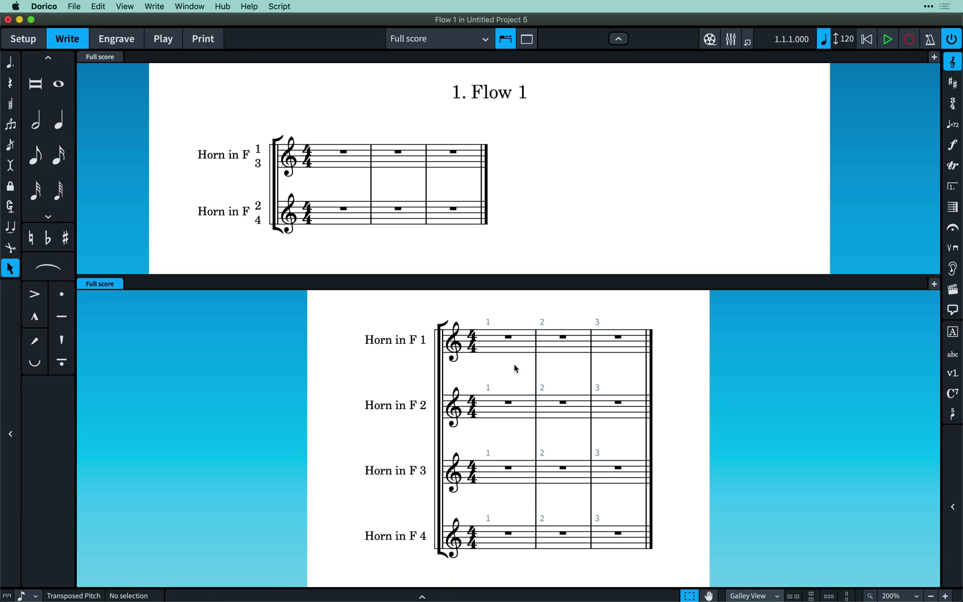
Step: Enter G chords across all four horns: four quarter notes in bar 1, a half note in bar 2
{"action": "double_click", "coordinate": [485, 343]}
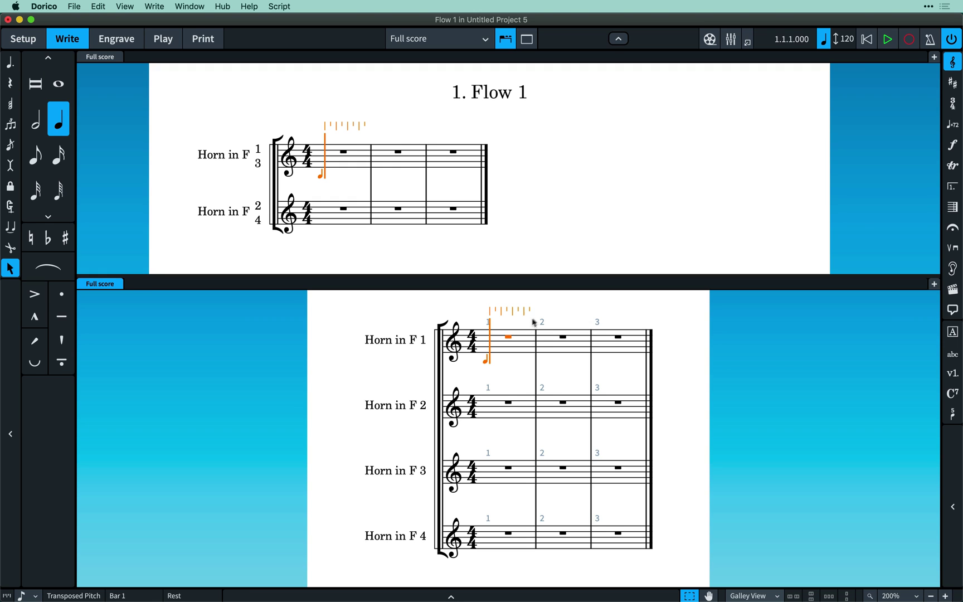
{"action": "key", "text": "shift+Down"}
{"action": "key", "text": "shift+Down"}
{"action": "key", "text": "shift+Down"}
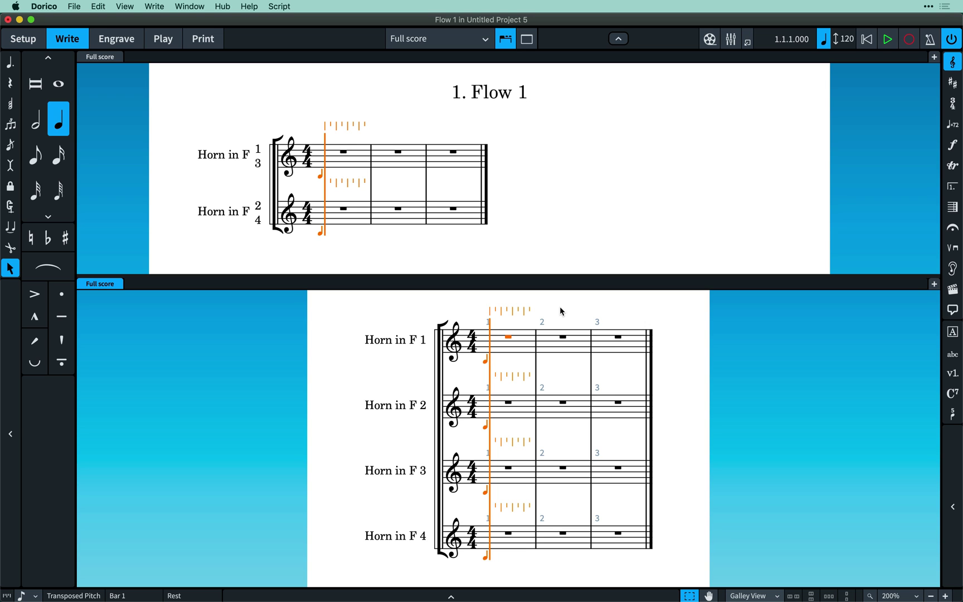
{"action": "key", "text": "g"}
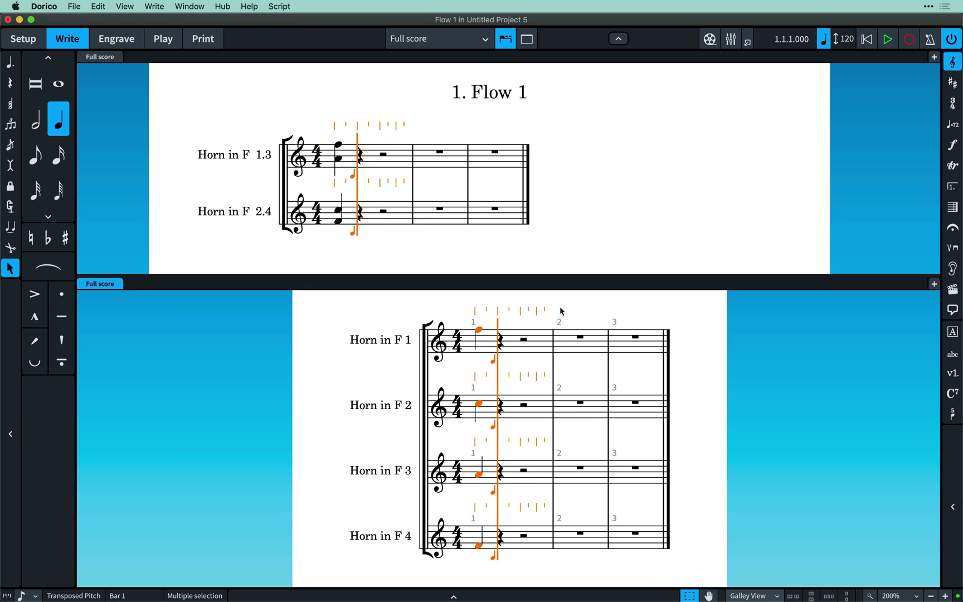
{"action": "key", "text": "g"}
{"action": "key", "text": "g"}
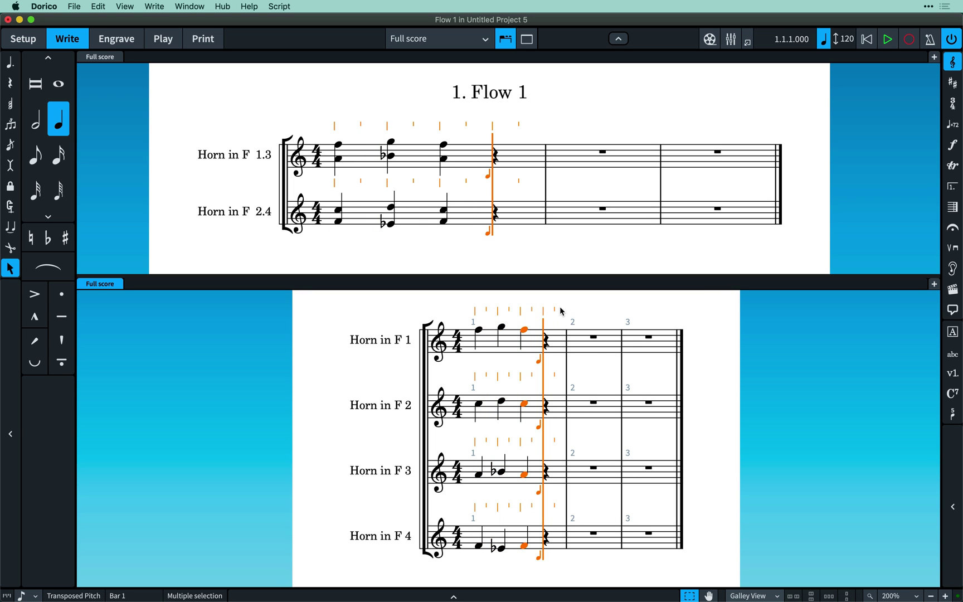
{"action": "key", "text": "g"}
{"action": "key", "text": "7"}
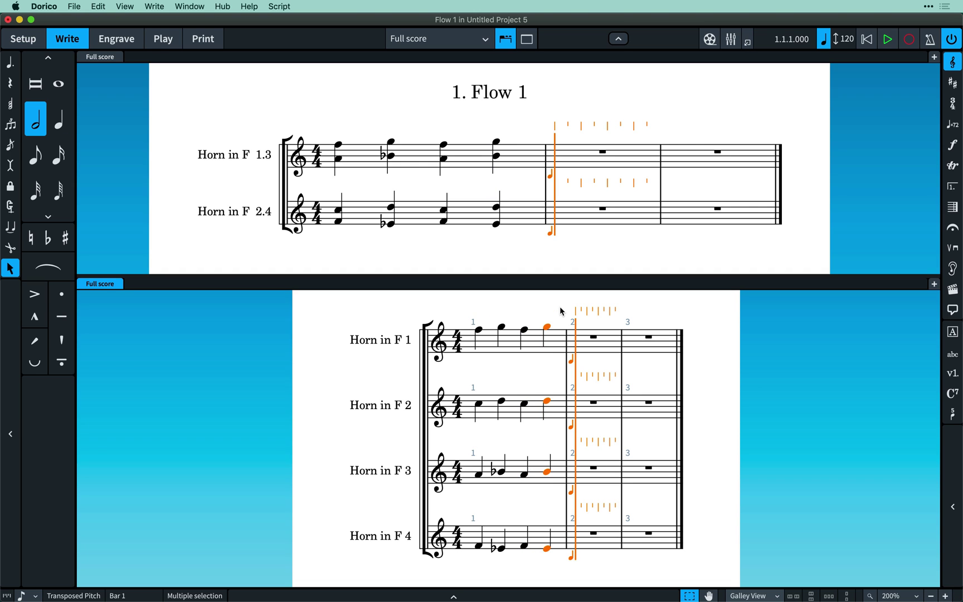
{"action": "key", "text": "g"}
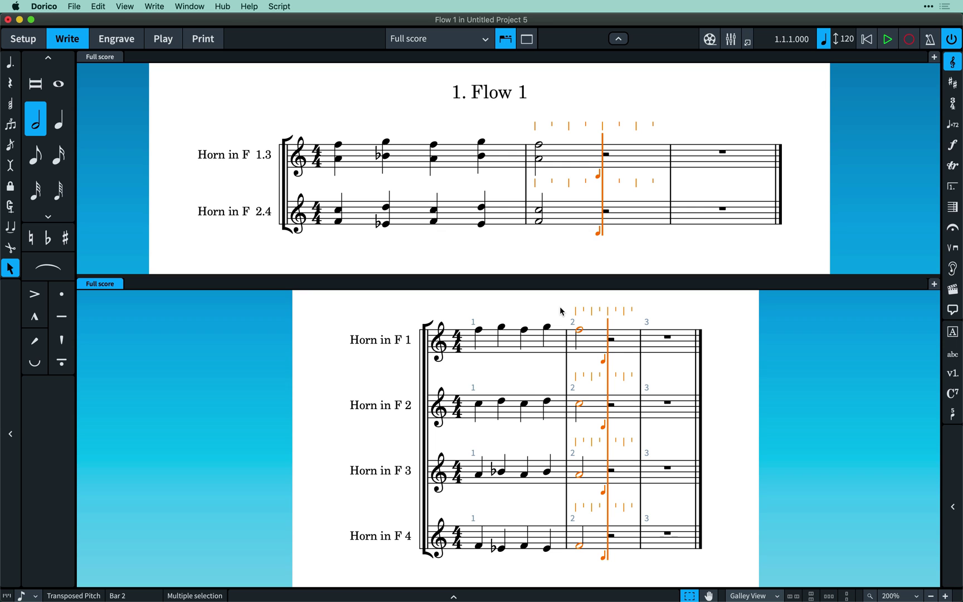
{"action": "left_click", "coordinate": [735, 428]}
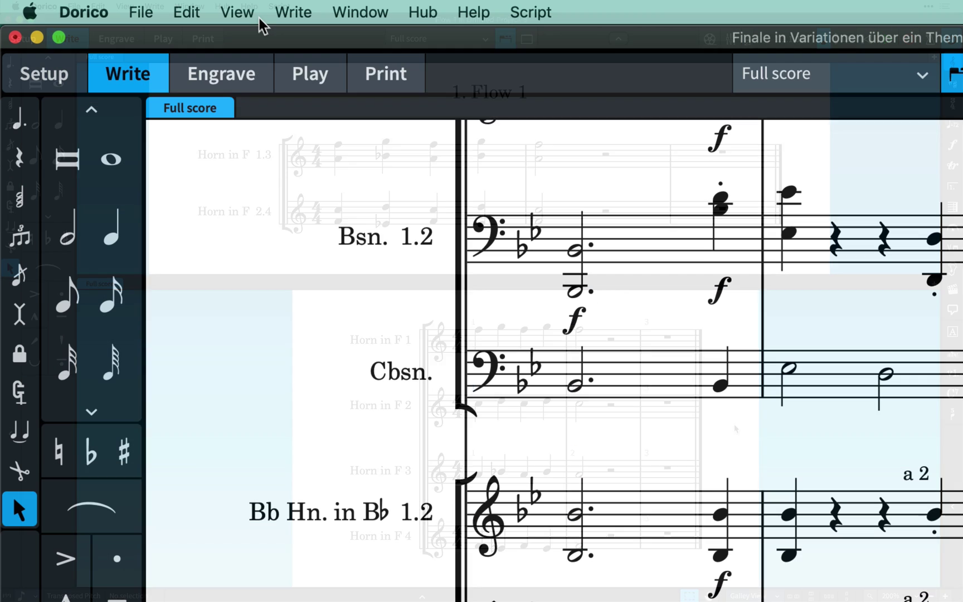
Step: Turn on Condensed Music note and rest colouring, then select the Cbsn. half notes in bar 2
{"action": "left_click", "coordinate": [124, 6]}
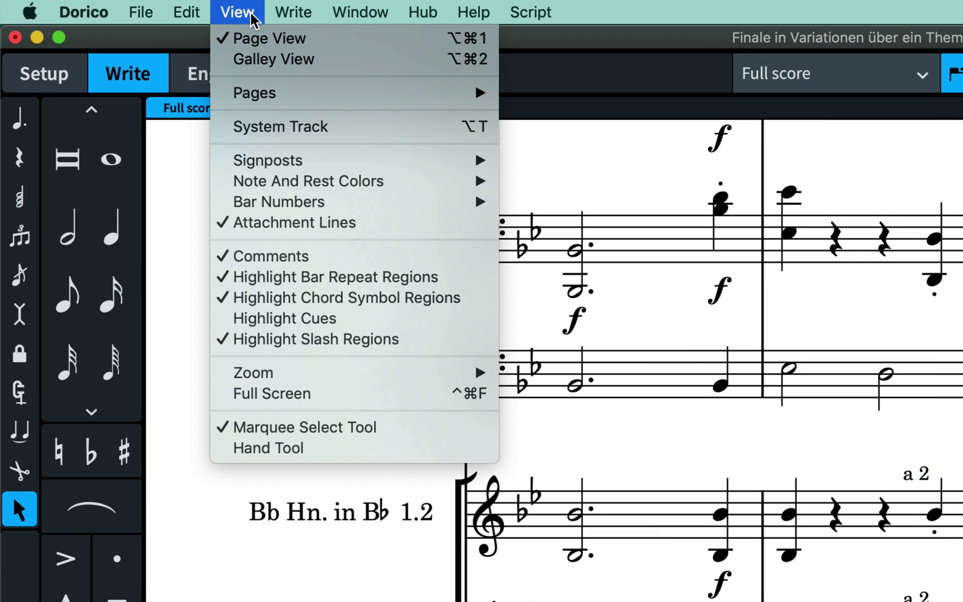
{"action": "mouse_move", "coordinate": [143, 96]}
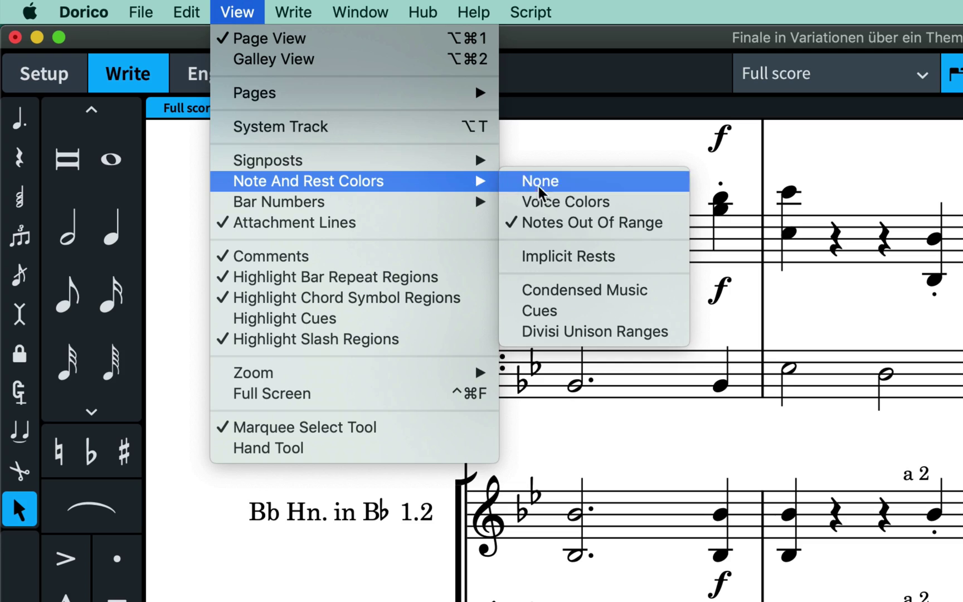
{"action": "left_click", "coordinate": [655, 290]}
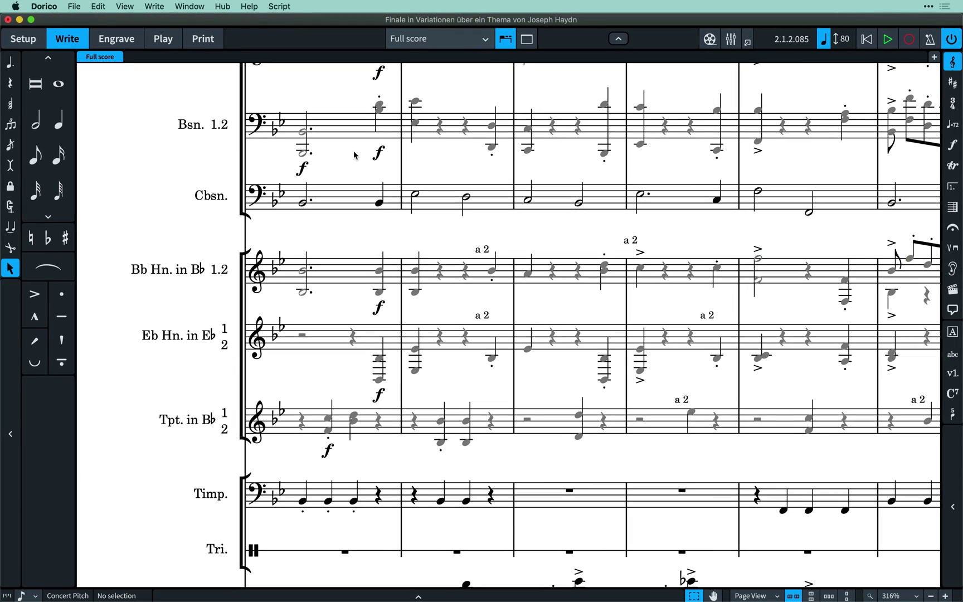
{"action": "left_click_drag", "start_coordinate": [422, 235], "coordinate": [502, 303]}
{"action": "left_click", "coordinate": [481, 196]}
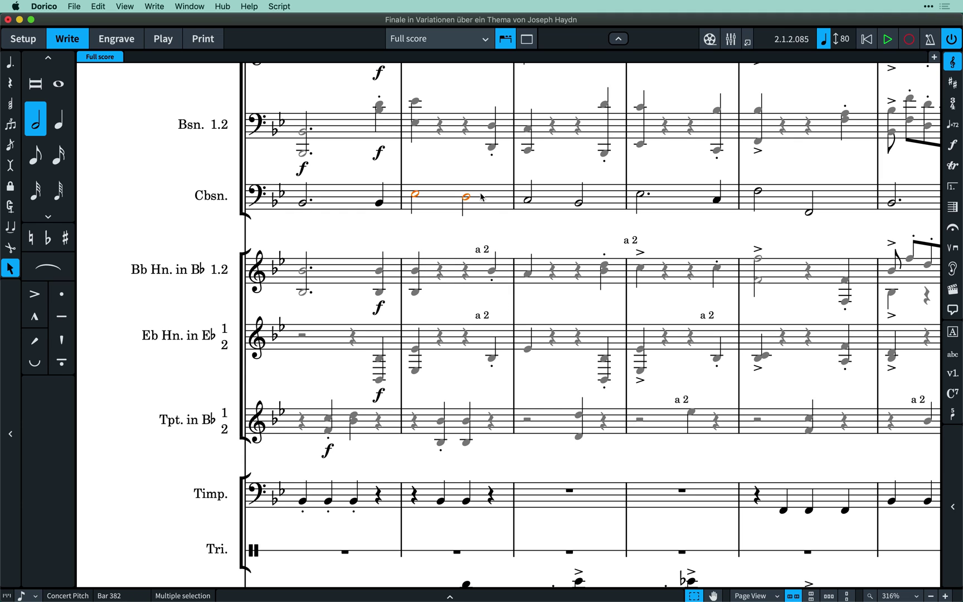
{"action": "left_click_drag", "start_coordinate": [417, 385], "coordinate": [491, 461]}
{"action": "key", "text": "super+shift+n"}
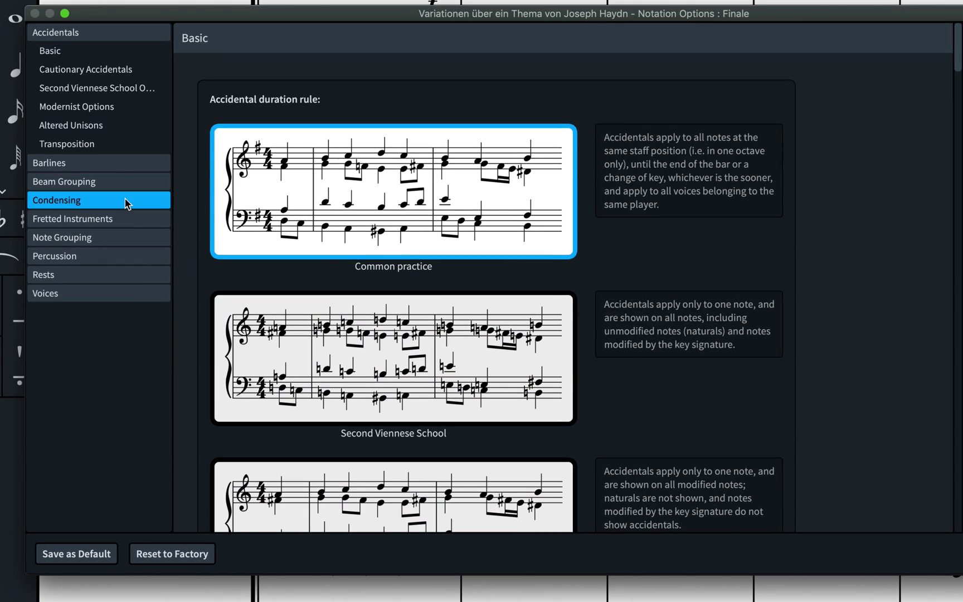
{"action": "left_click", "coordinate": [128, 202]}
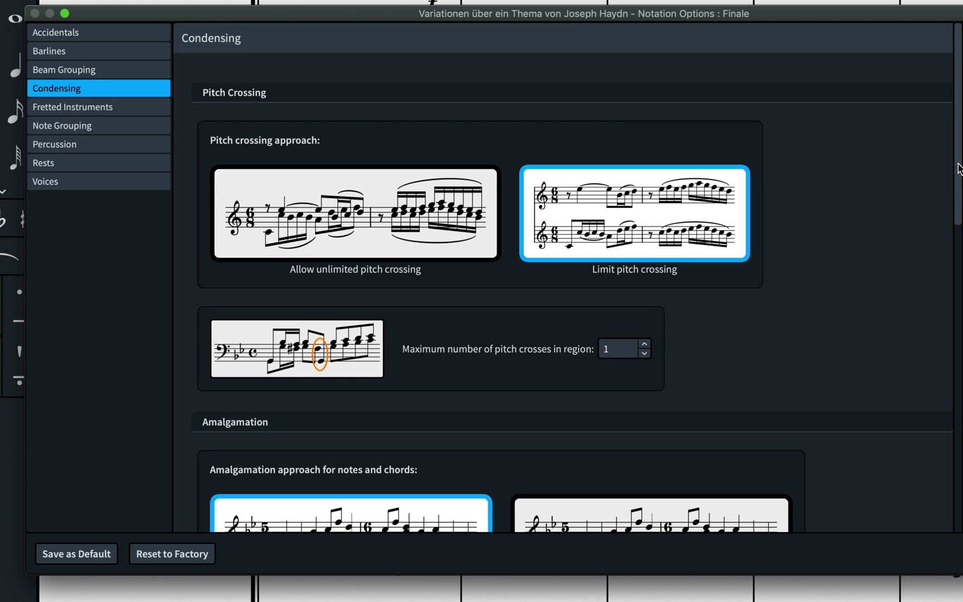
{"action": "scroll", "coordinate": [959, 169], "scroll_direction": "down", "scroll_amount": 1}
{"action": "left_click_drag", "start_coordinate": [960, 169], "coordinate": [958, 320]}
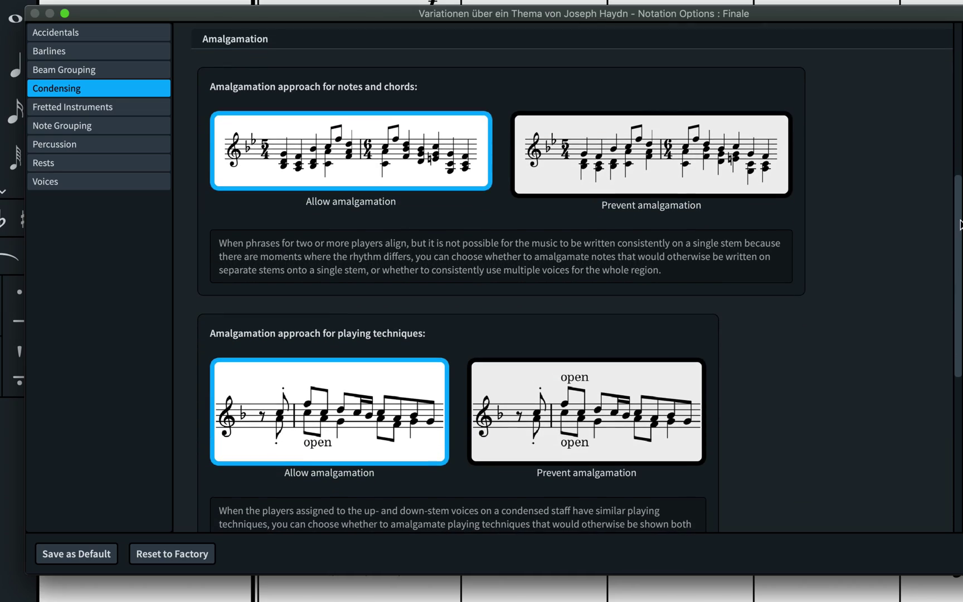
{"action": "left_click_drag", "start_coordinate": [959, 223], "coordinate": [959, 379]}
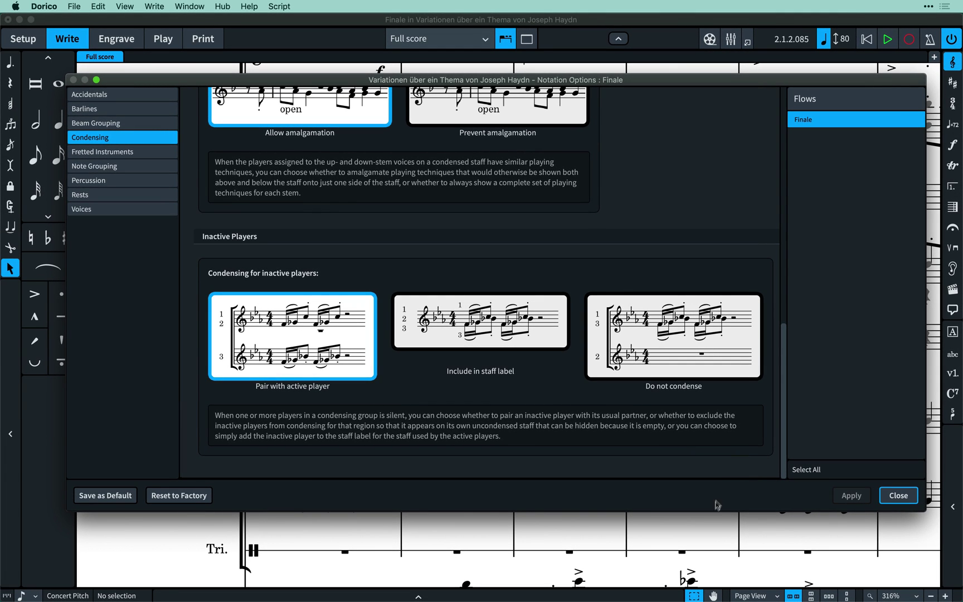
{"action": "key", "text": "Escape"}
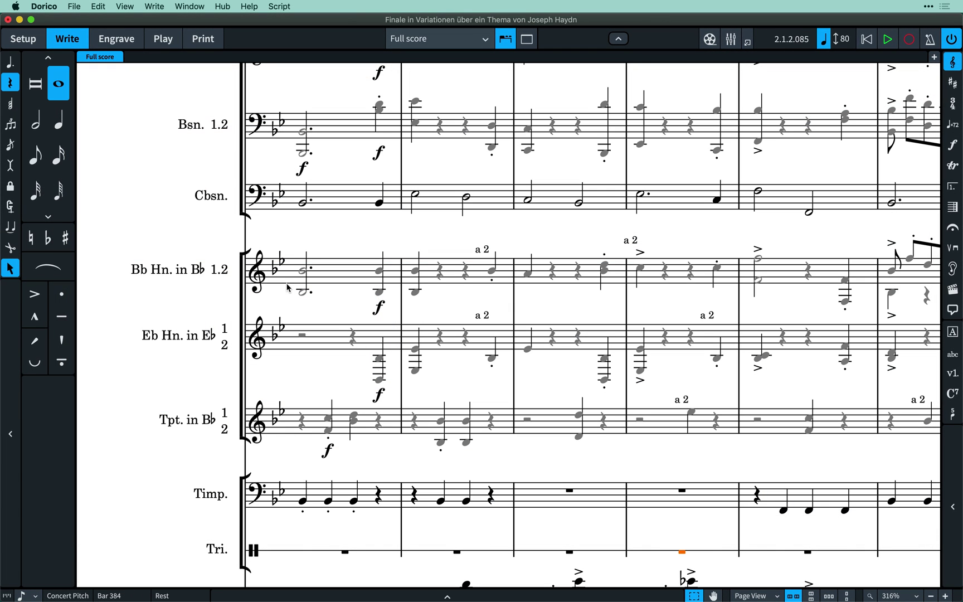
Step: Switch to Engrave mode, select the Bsn. forte dynamic in bar 381, then clear the selection
{"action": "left_click", "coordinate": [126, 46]}
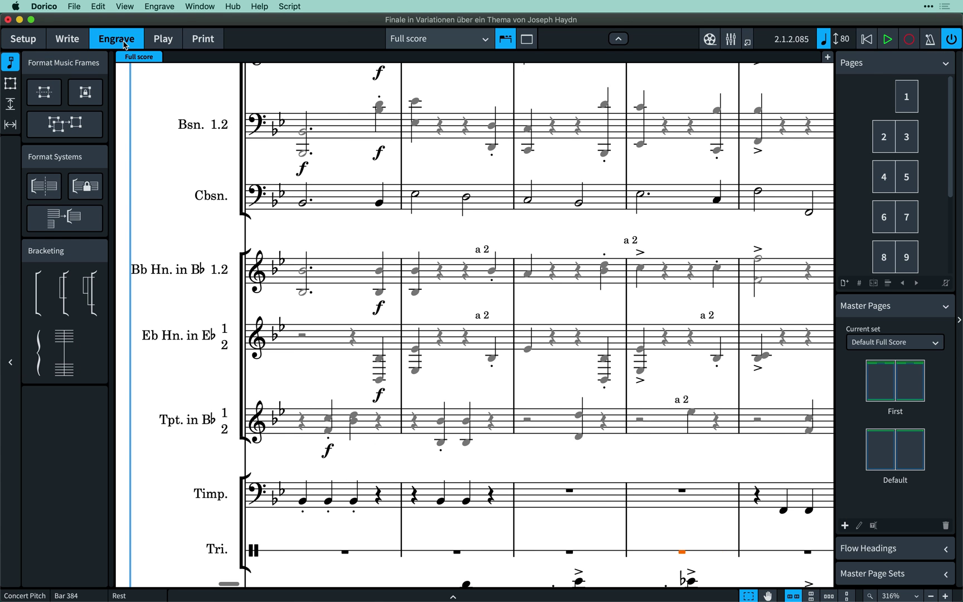
{"action": "left_click", "coordinate": [378, 156]}
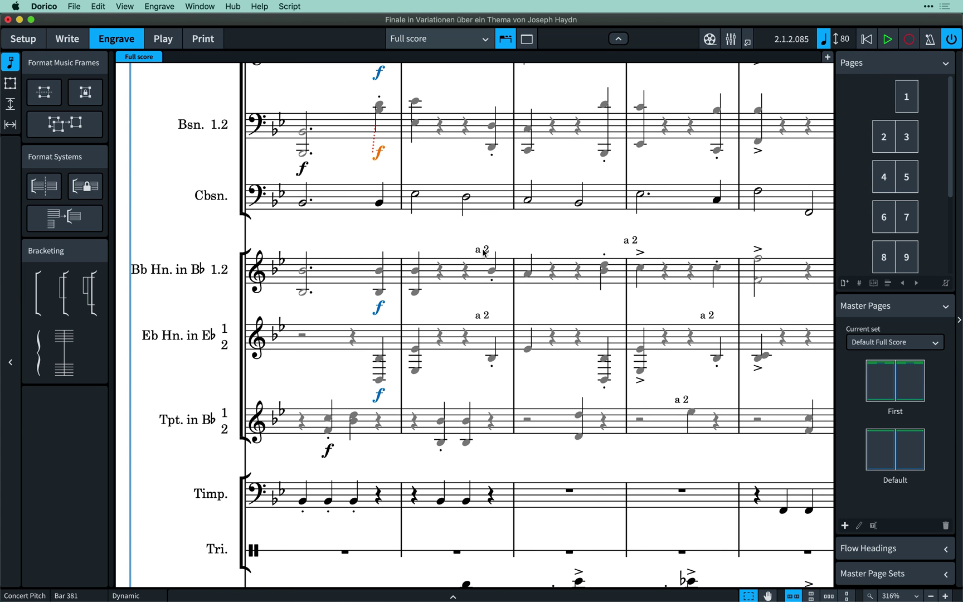
{"action": "key", "text": "Escape"}
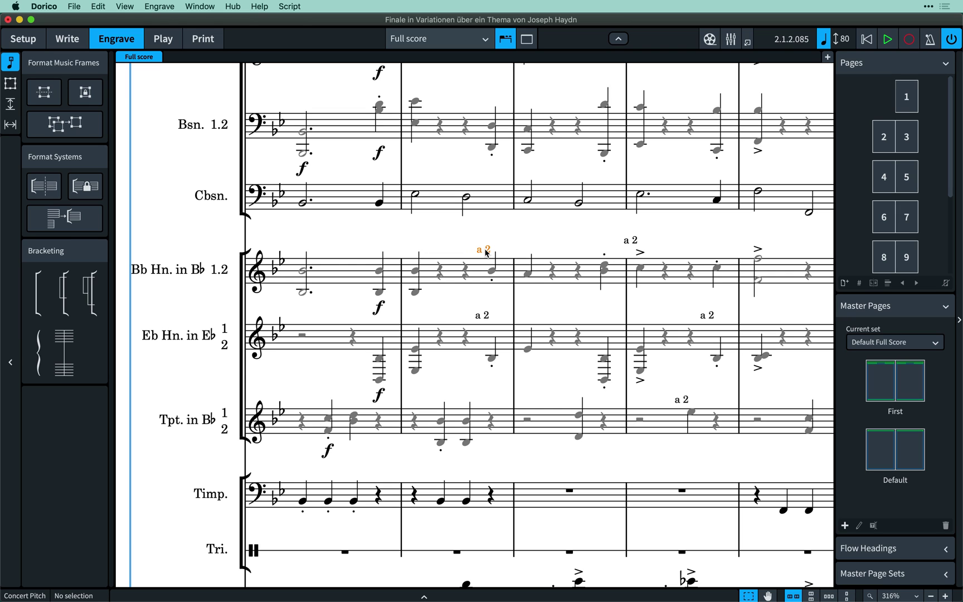